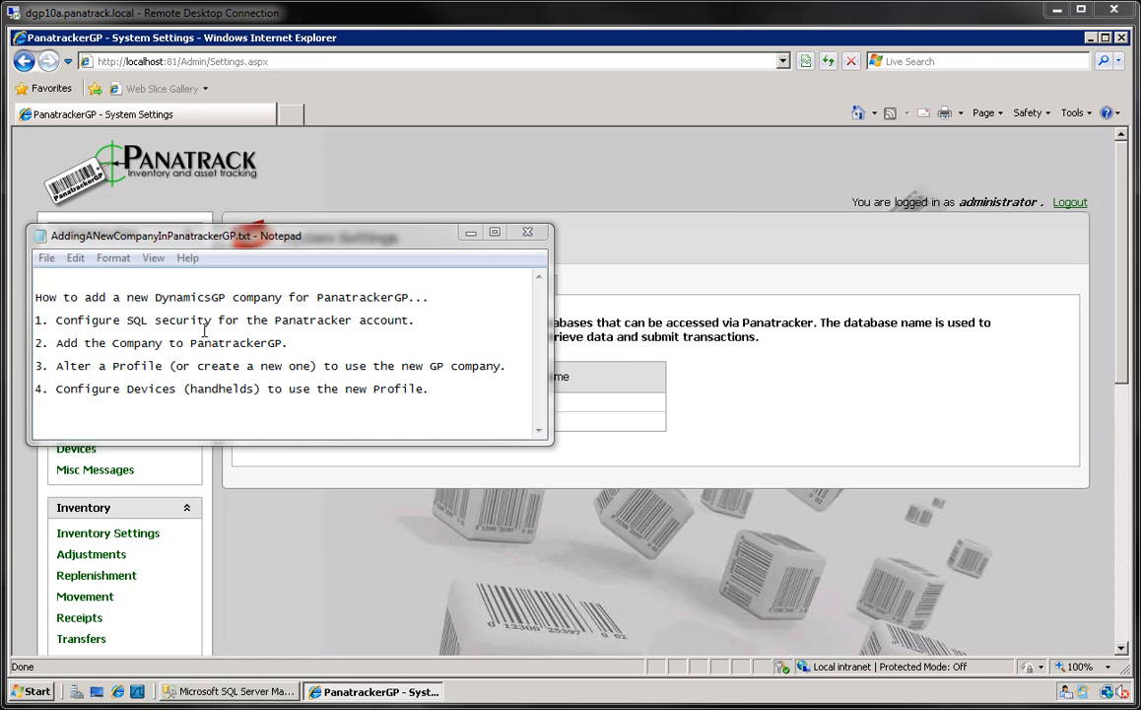
- Switch to SQL Server Management Studio and open the user mappings in the Panatracker login's properties
{"action": "left_click", "coordinate": [240, 691]}
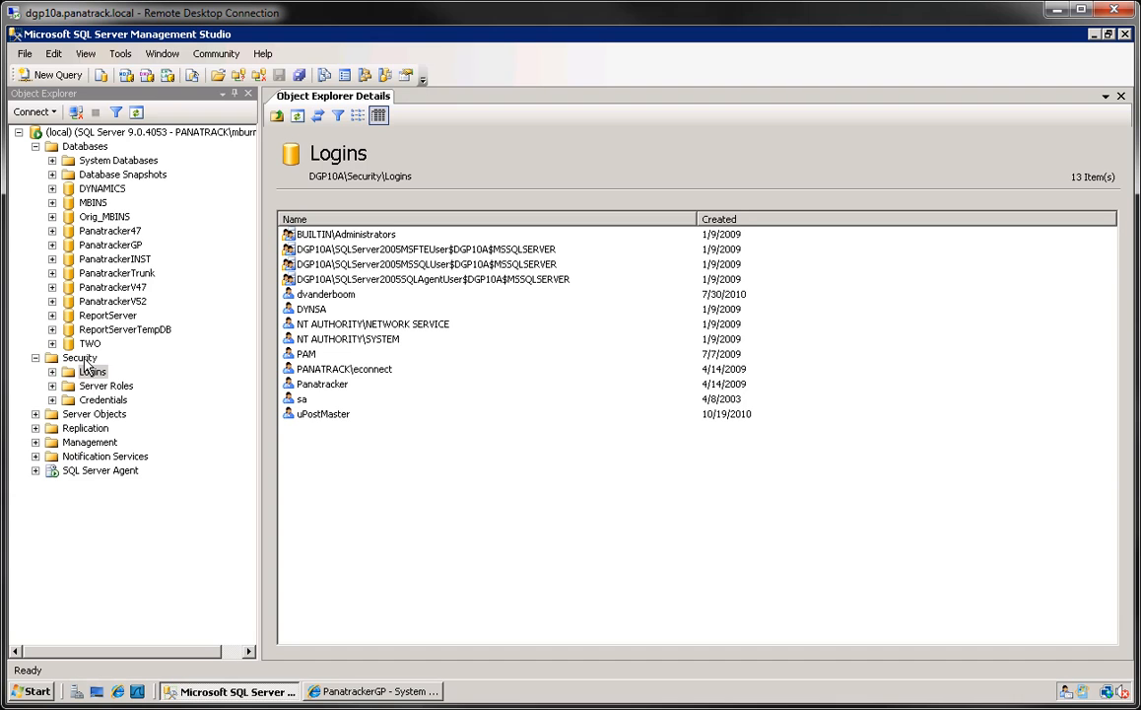
{"action": "left_click", "coordinate": [308, 387]}
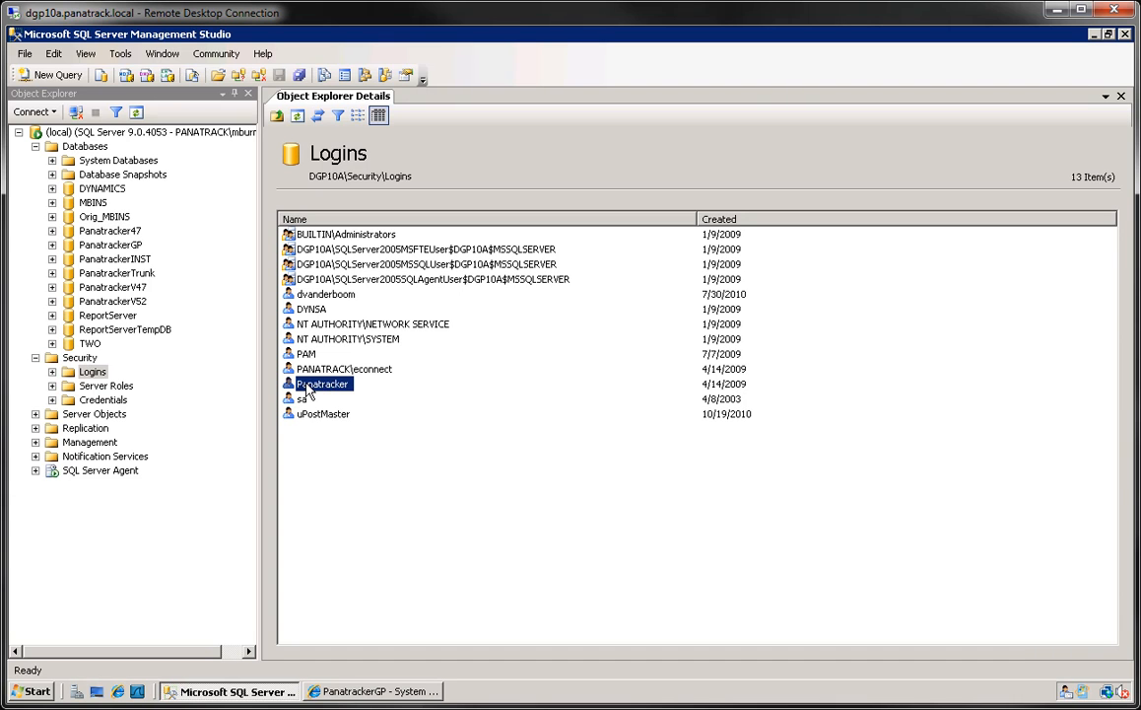
{"action": "right_click", "coordinate": [306, 386]}
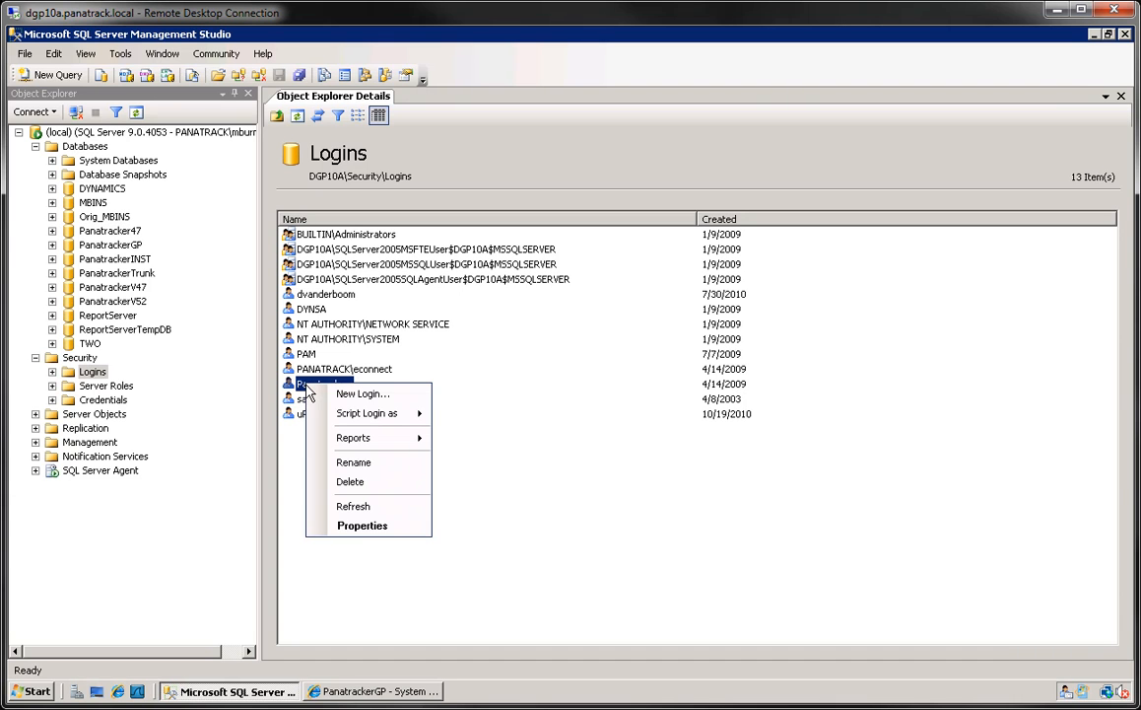
{"action": "left_click", "coordinate": [347, 525]}
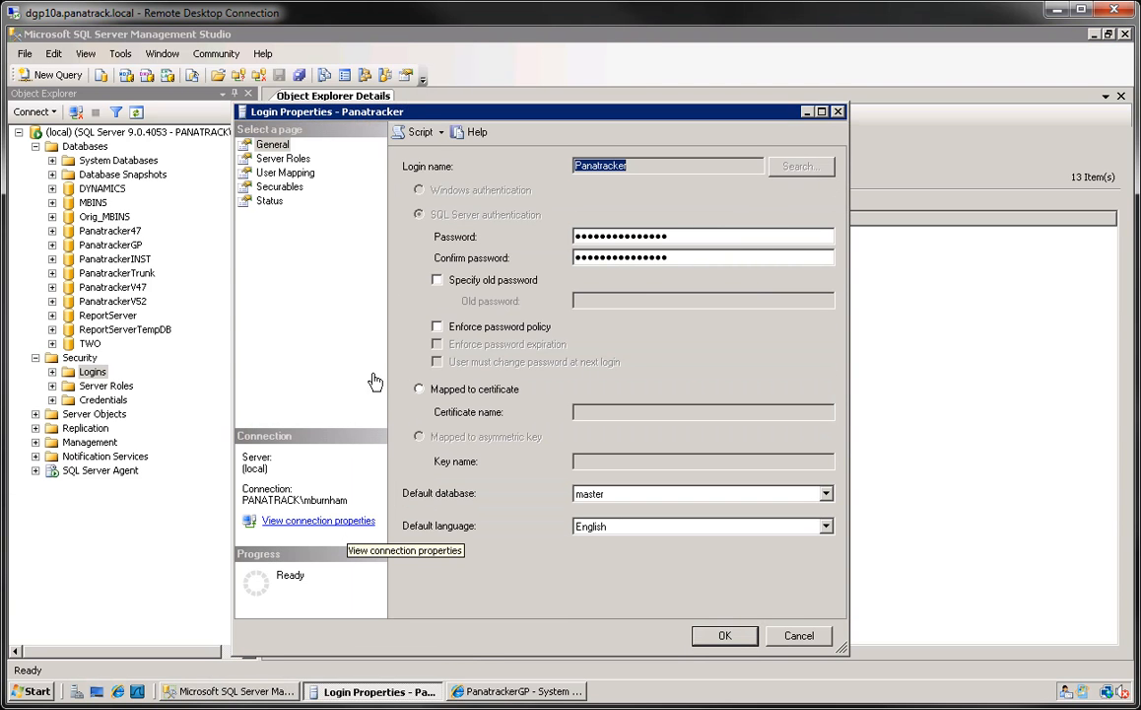
{"action": "left_click", "coordinate": [271, 173]}
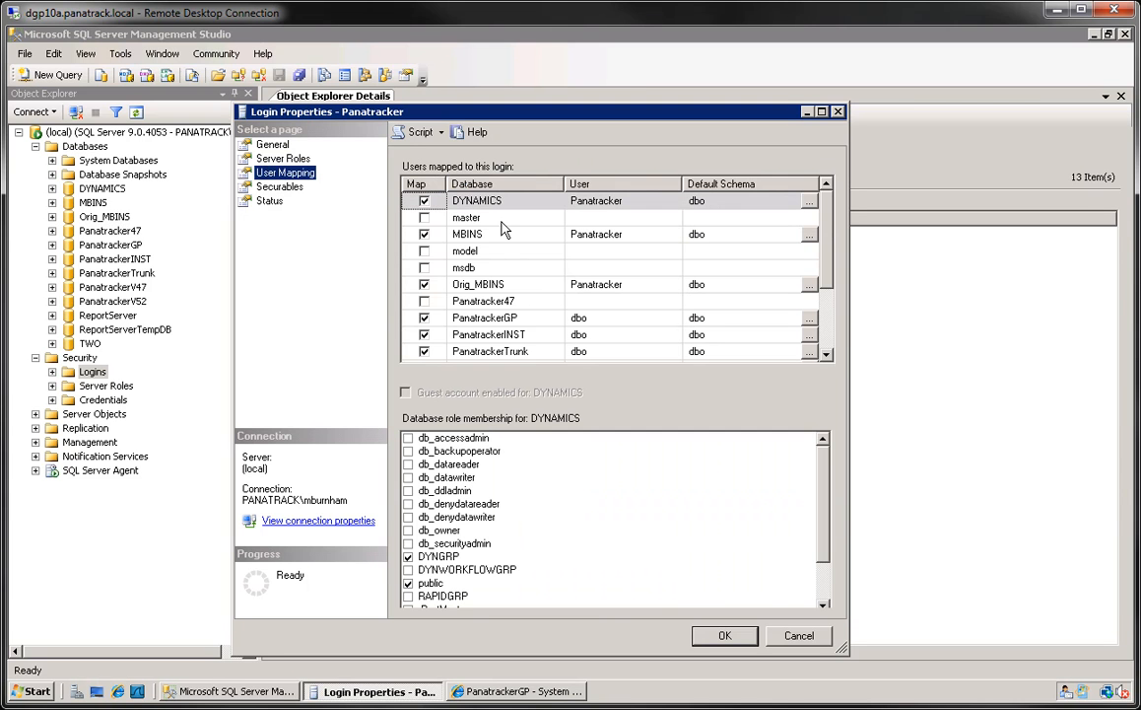
- Map the Panatracker login to the MBINS database with the DYNGRP role and save the login properties
{"action": "left_click", "coordinate": [499, 237]}
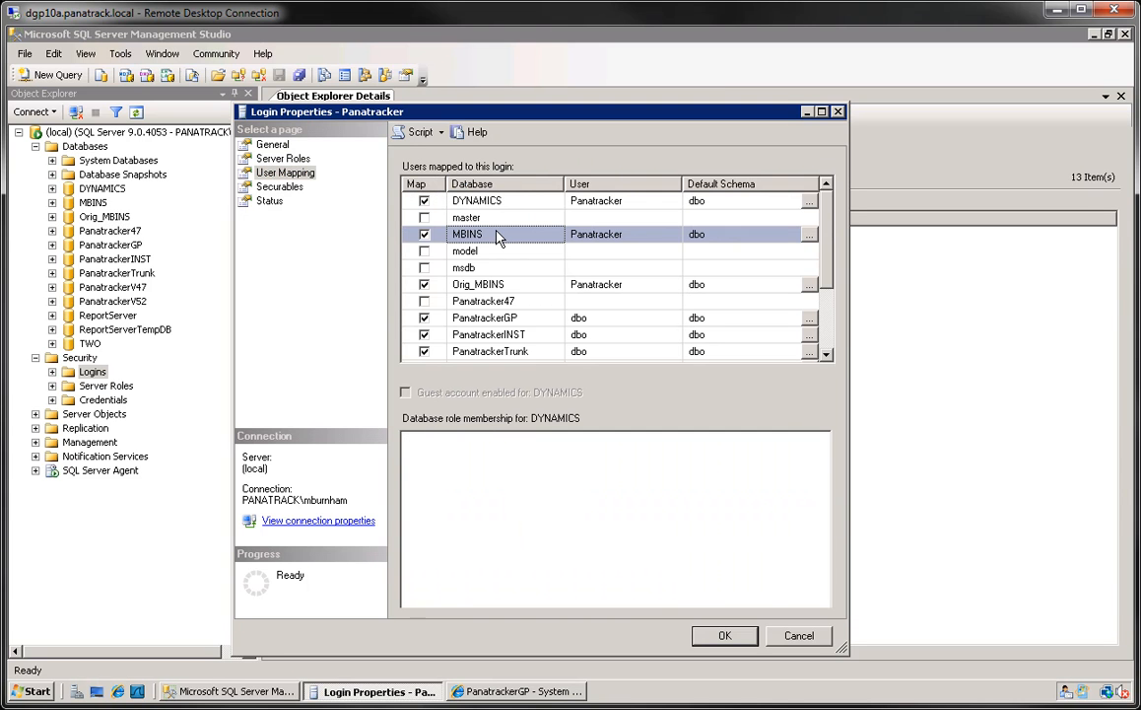
{"action": "left_click", "coordinate": [424, 234]}
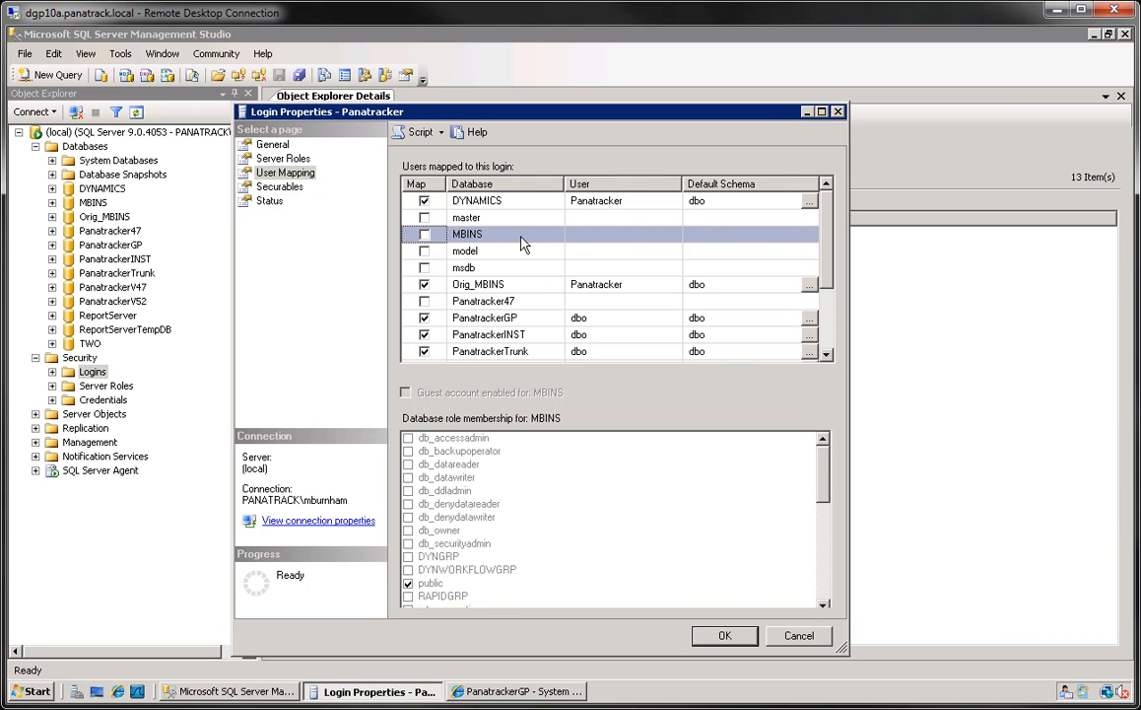
{"action": "left_click", "coordinate": [423, 234]}
{"action": "left_click", "coordinate": [408, 556]}
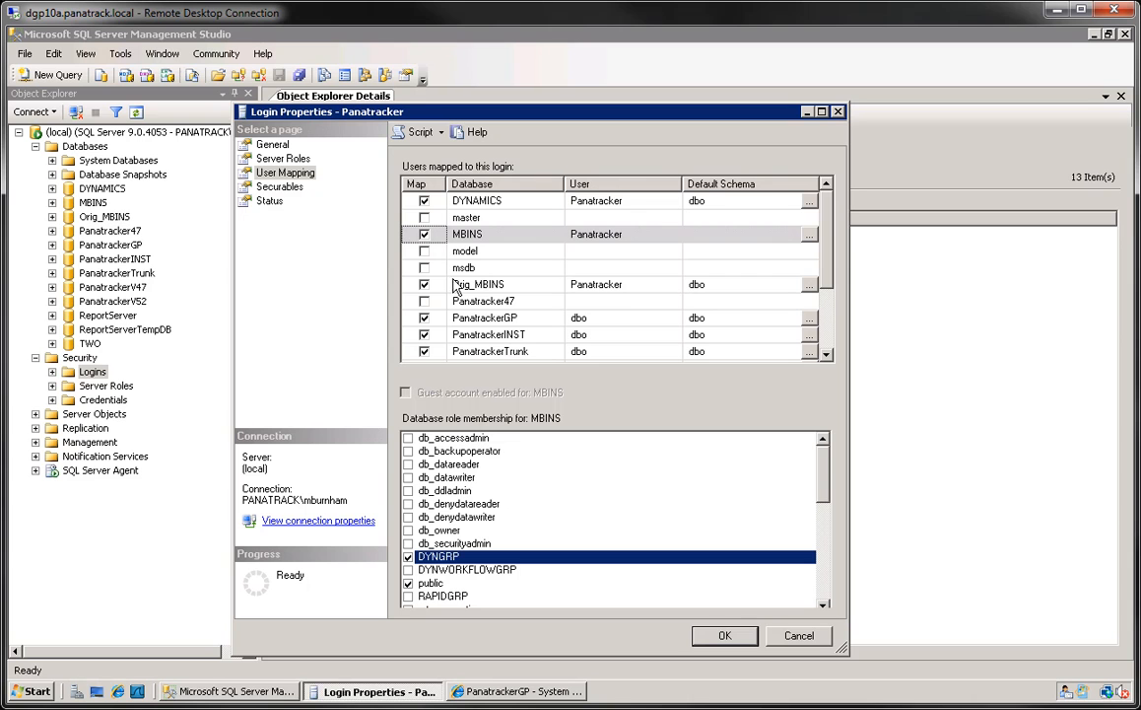
{"action": "left_click", "coordinate": [726, 636]}
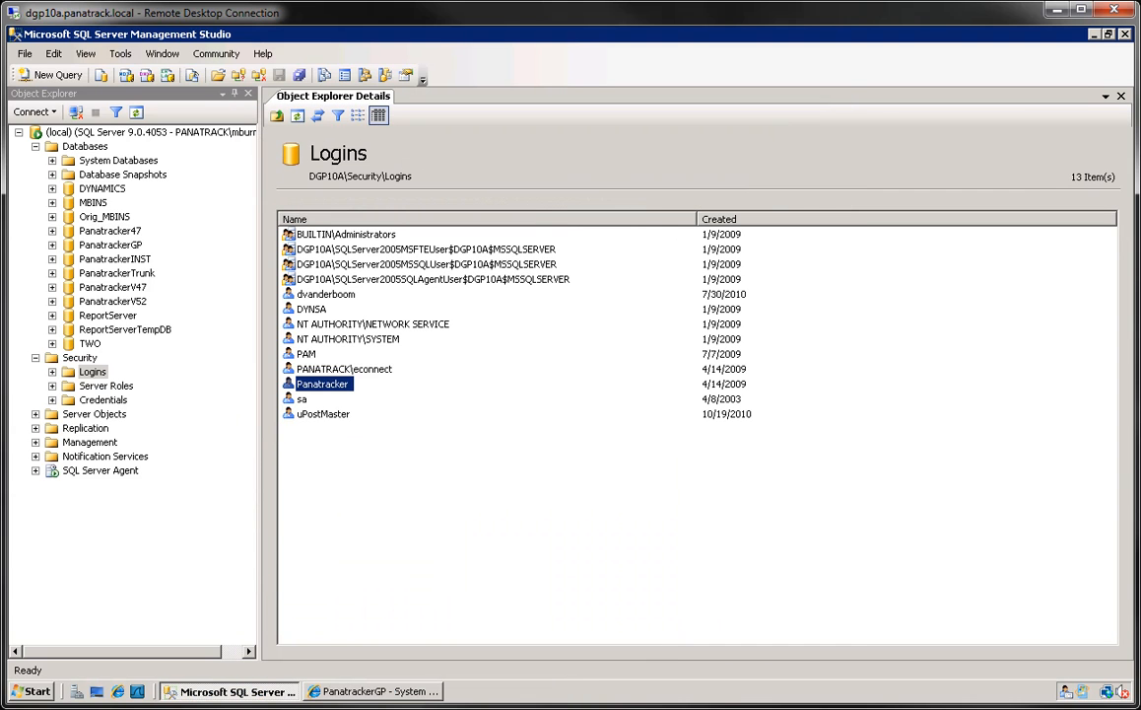
- Check the Notepad instructions and switch to the PanatrackerGP companies list in Internet Explorer
{"action": "key", "text": "alt+Tab"}
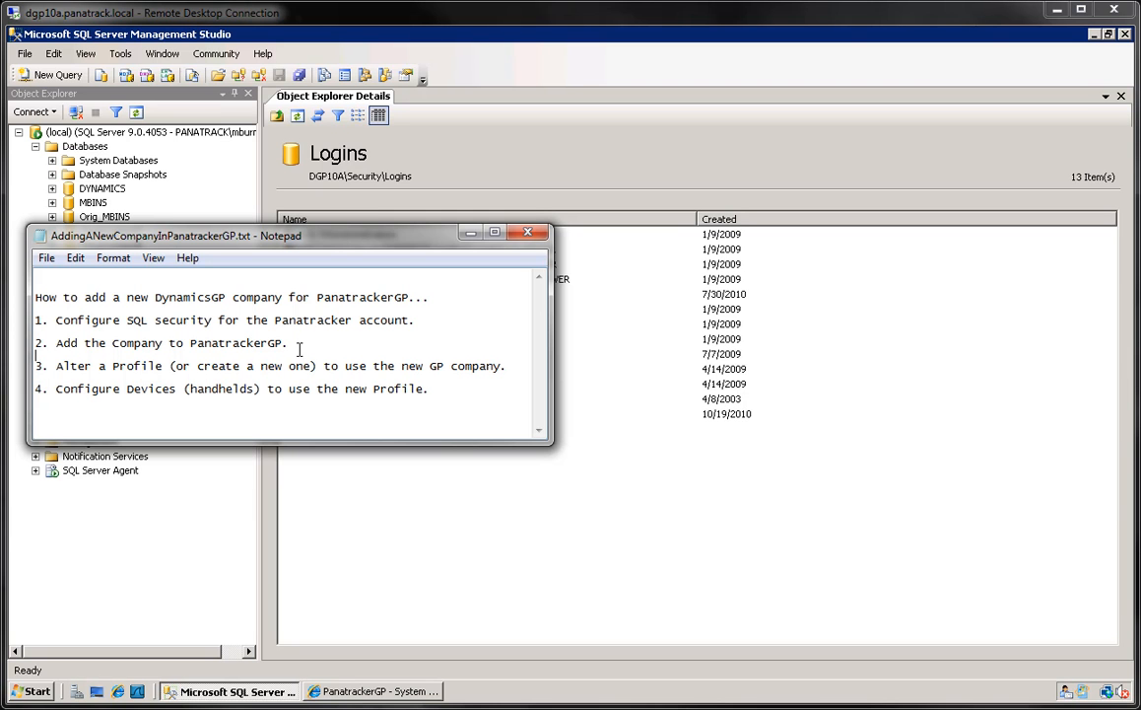
{"action": "left_click", "coordinate": [335, 691]}
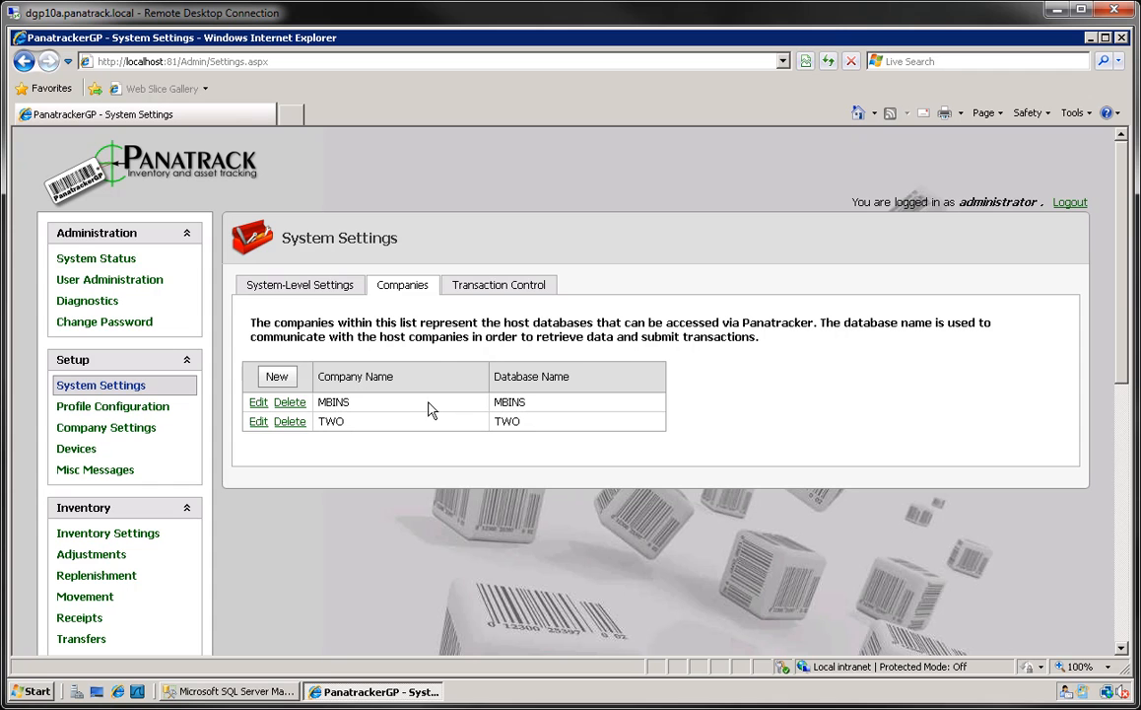
- Fill in a new company entry with NEWCOMPANY as both company name and database name, and discard it
{"action": "left_click", "coordinate": [280, 381]}
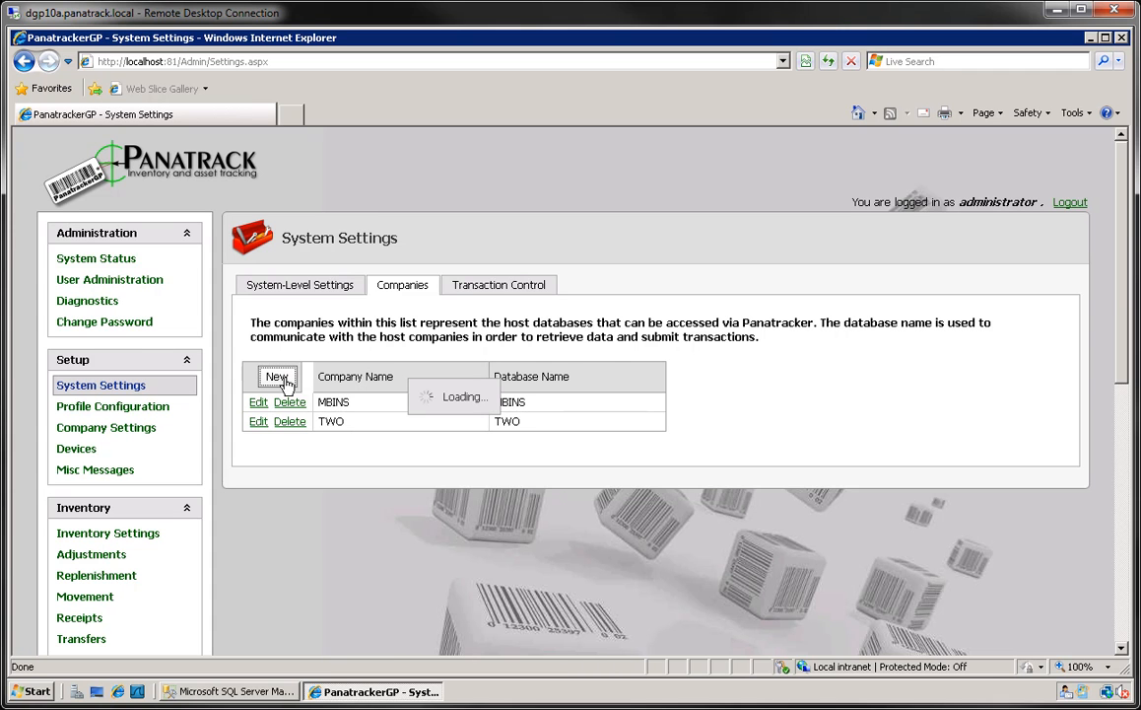
{"action": "left_click", "coordinate": [500, 443]}
{"action": "type", "text": "NEWCOMPANY"}
{"action": "key", "text": "Tab"}
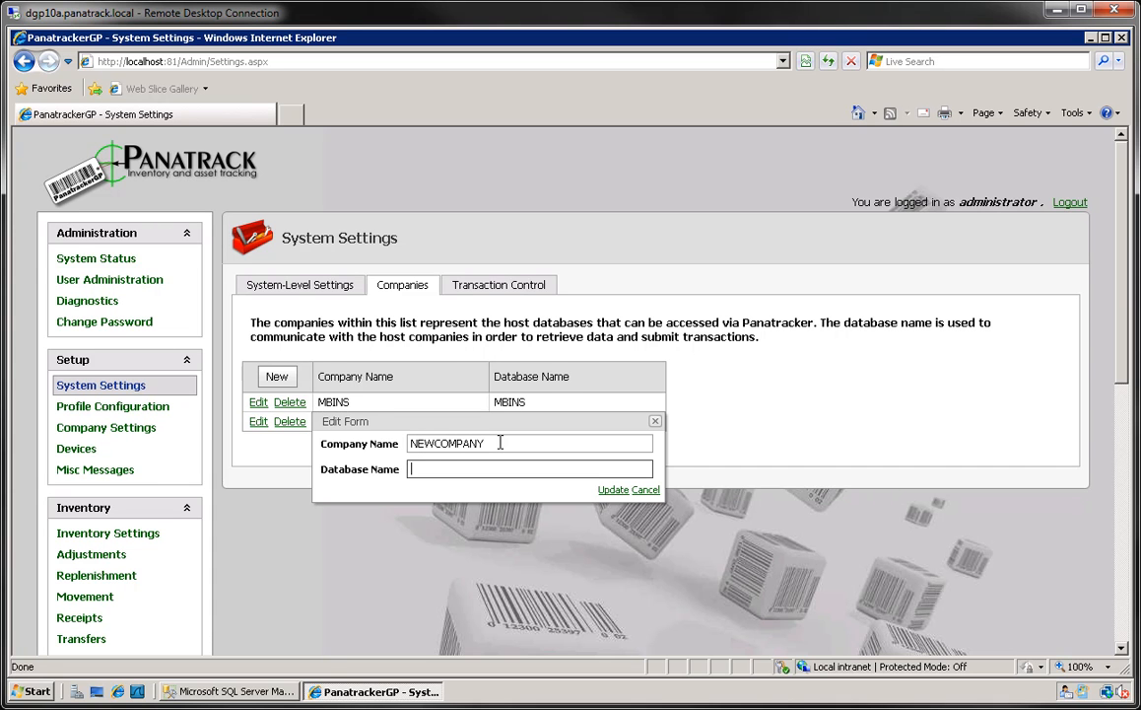
{"action": "type", "text": "NEWCOMPANY"}
{"action": "left_click", "coordinate": [646, 491]}
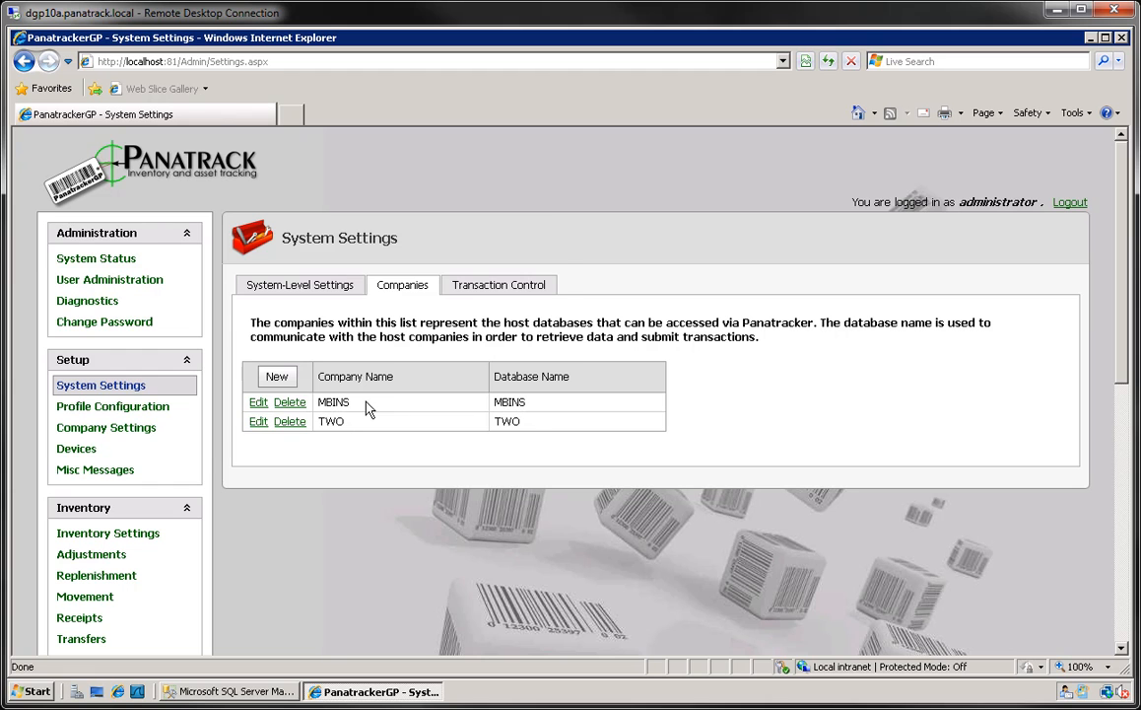
- Check the Notepad instructions, and review the module target companies of the TWO, TEST1 and PRODUCTION profiles in Profile Configuration
{"action": "key", "text": "alt+Tab"}
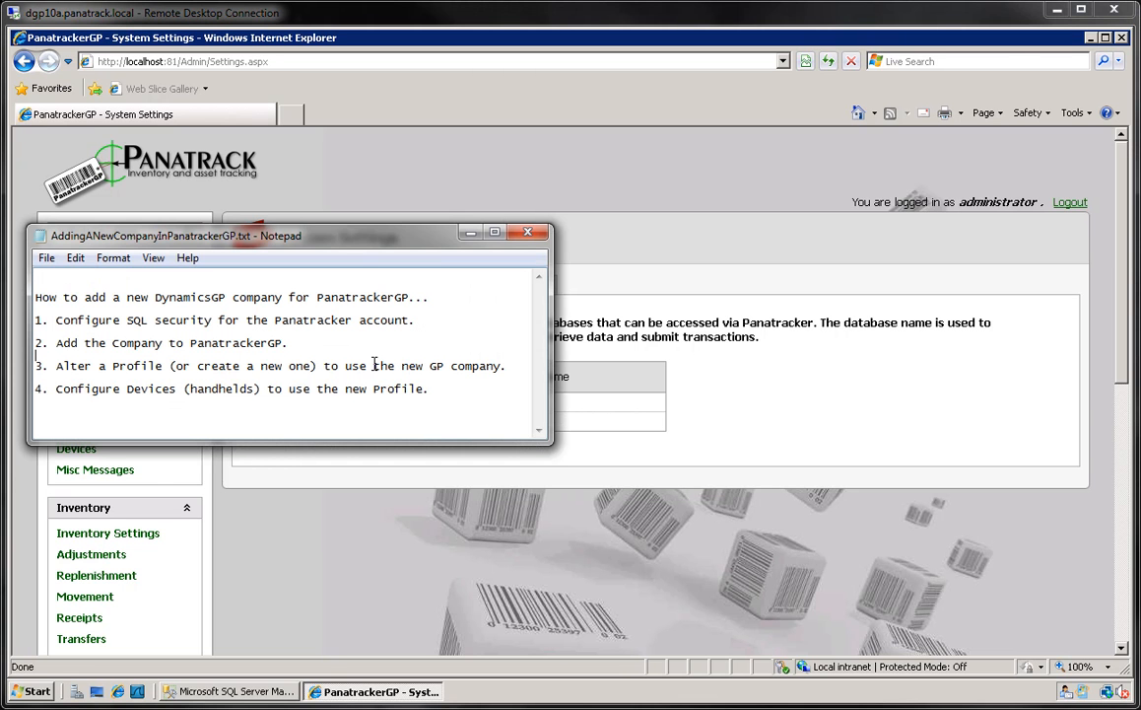
{"action": "left_click", "coordinate": [443, 476]}
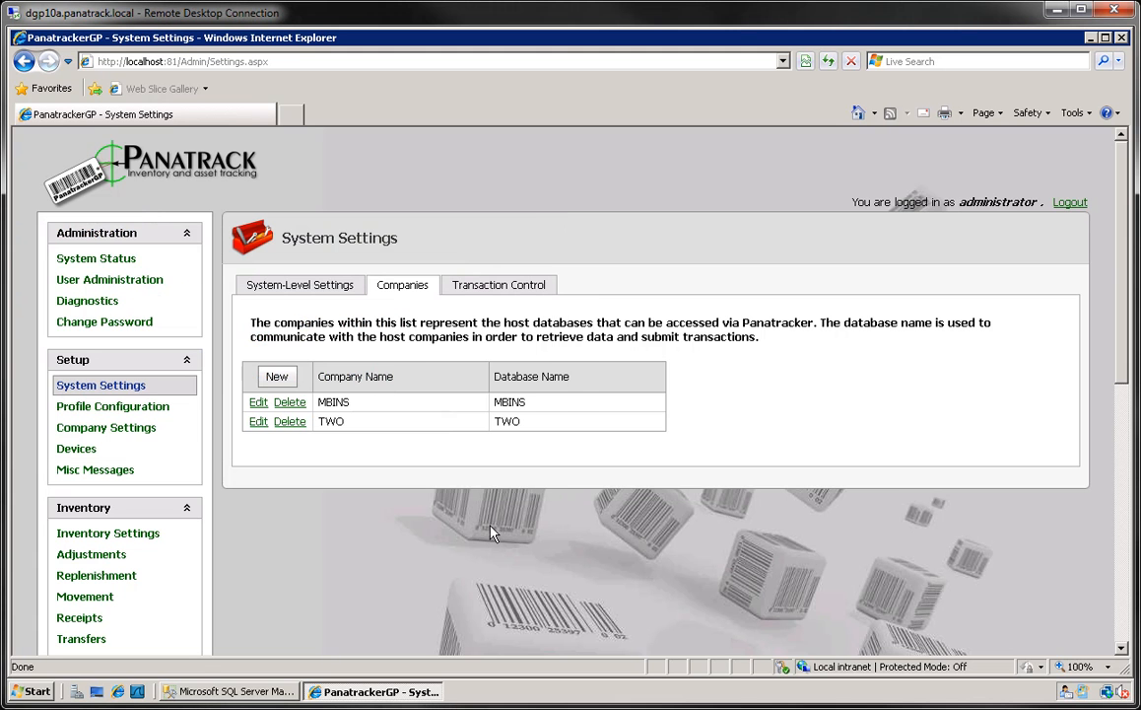
{"action": "left_click", "coordinate": [141, 410]}
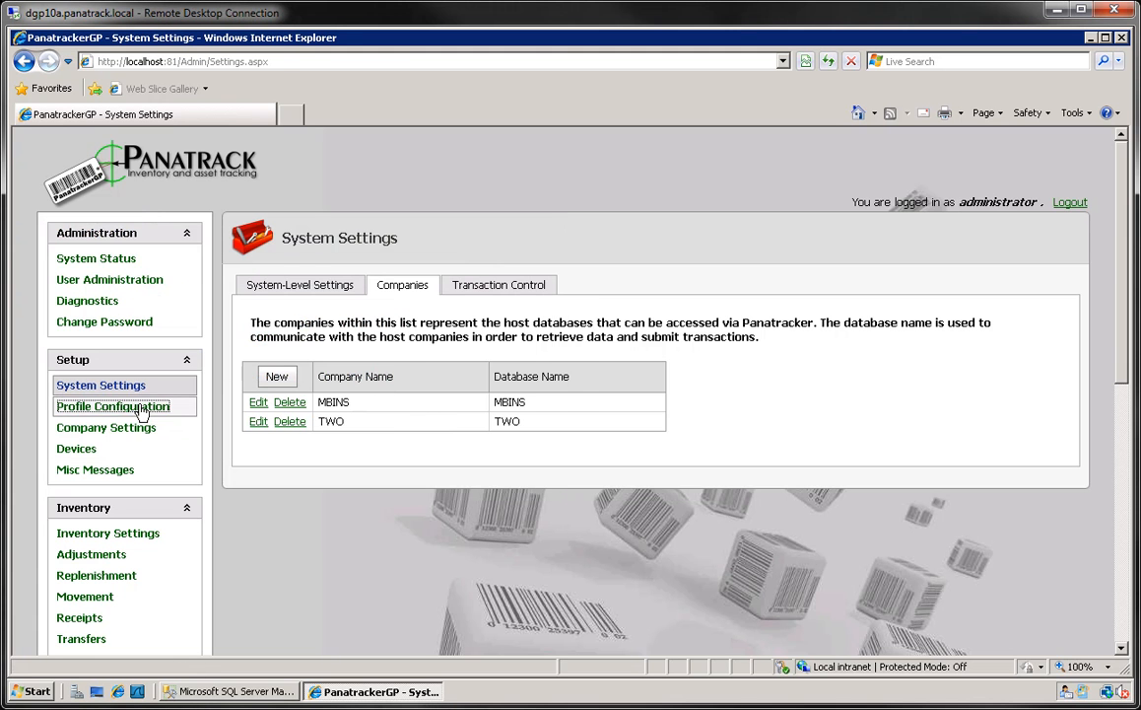
{"action": "left_click", "coordinate": [468, 394]}
{"action": "scroll", "coordinate": [1121, 380], "scroll_direction": "down", "scroll_amount": 2}
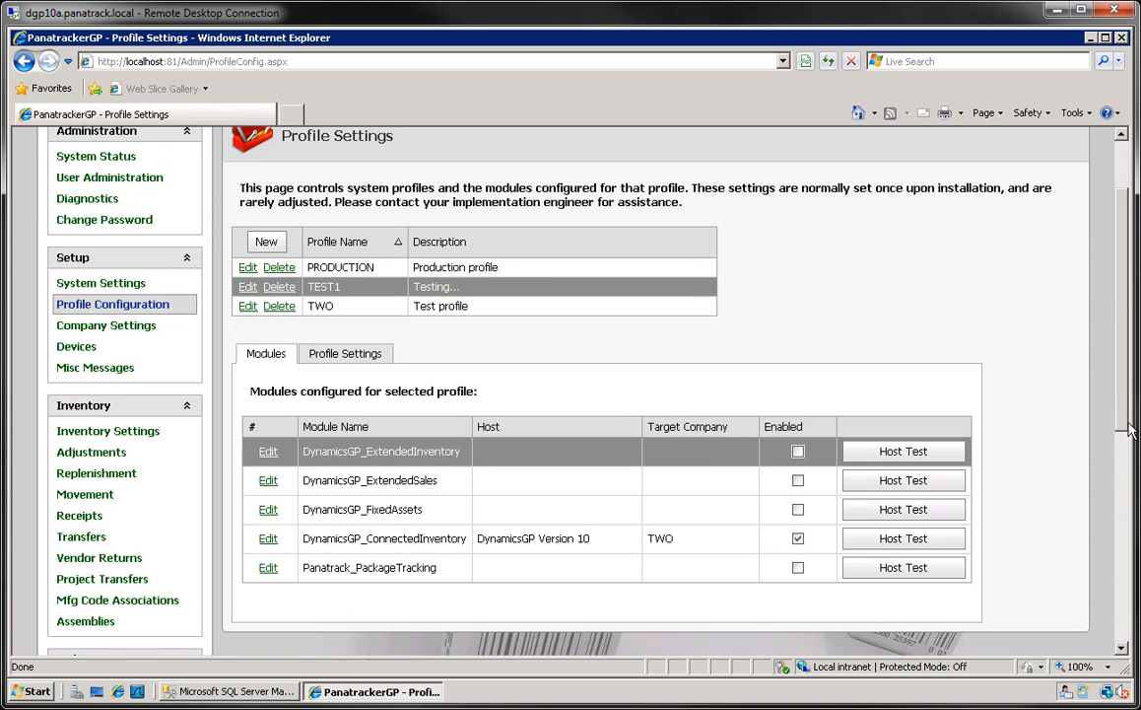
{"action": "left_click", "coordinate": [347, 301]}
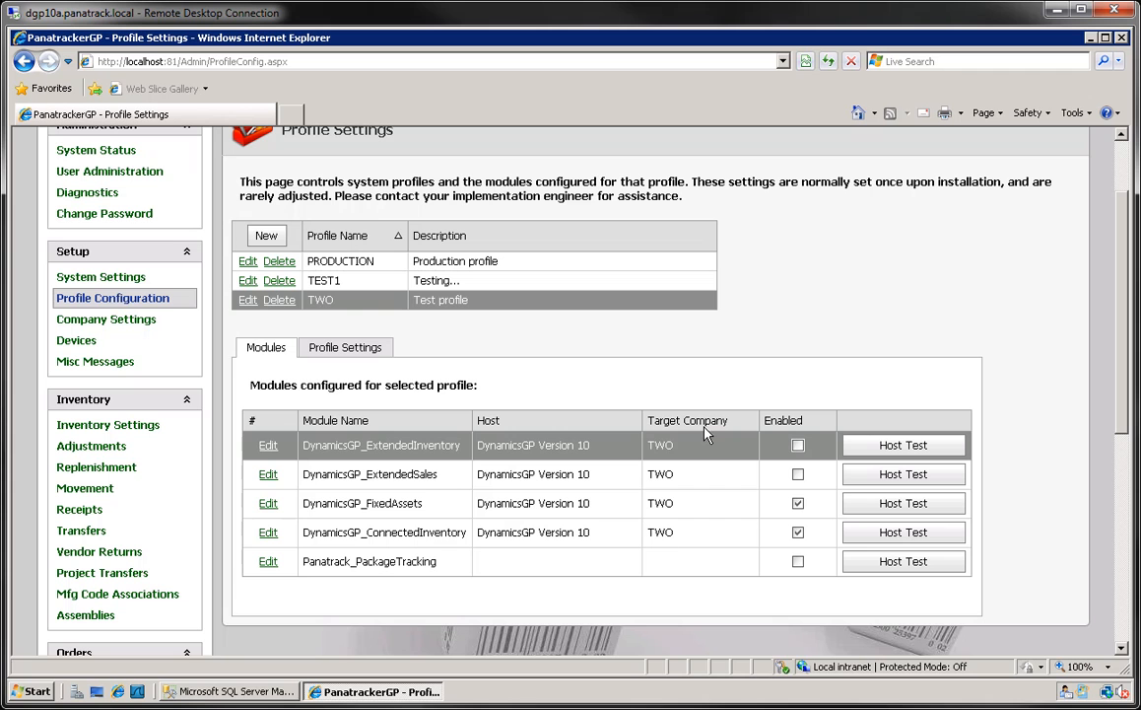
{"action": "left_click", "coordinate": [361, 284]}
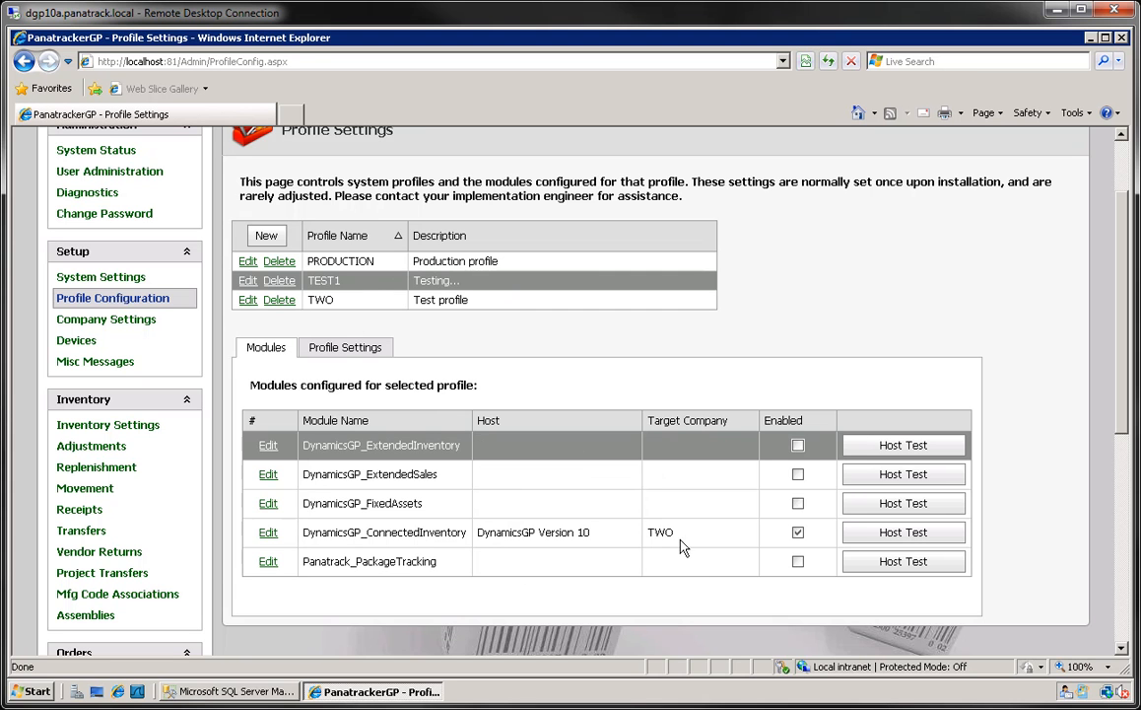
{"action": "left_click", "coordinate": [374, 264]}
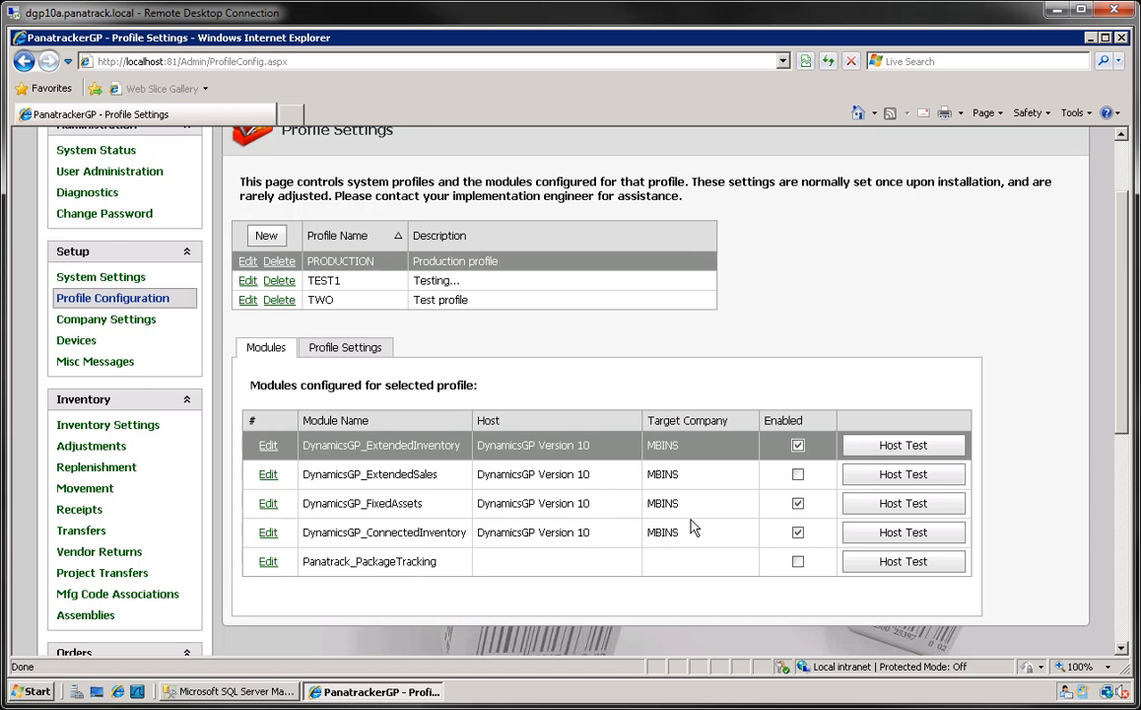
- Set the target company of the TEST1 profile's DynamicsGP_ConnectedInventory module to MBINS and save the module
{"action": "left_click", "coordinate": [386, 286]}
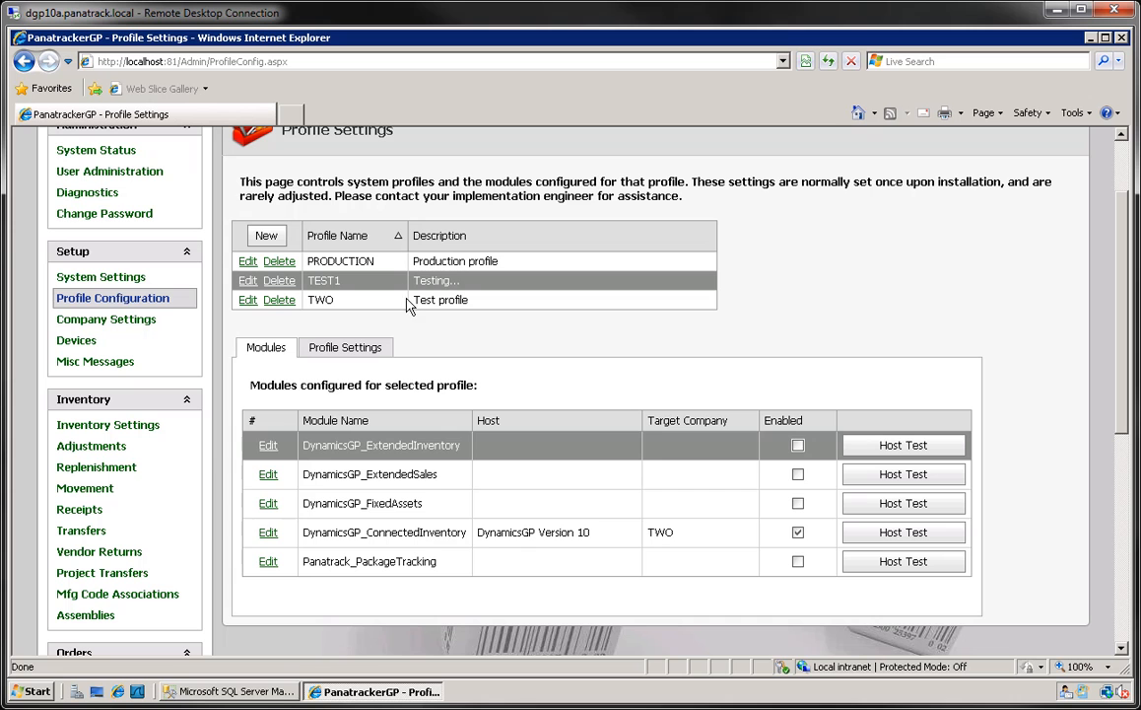
{"action": "left_click", "coordinate": [268, 534]}
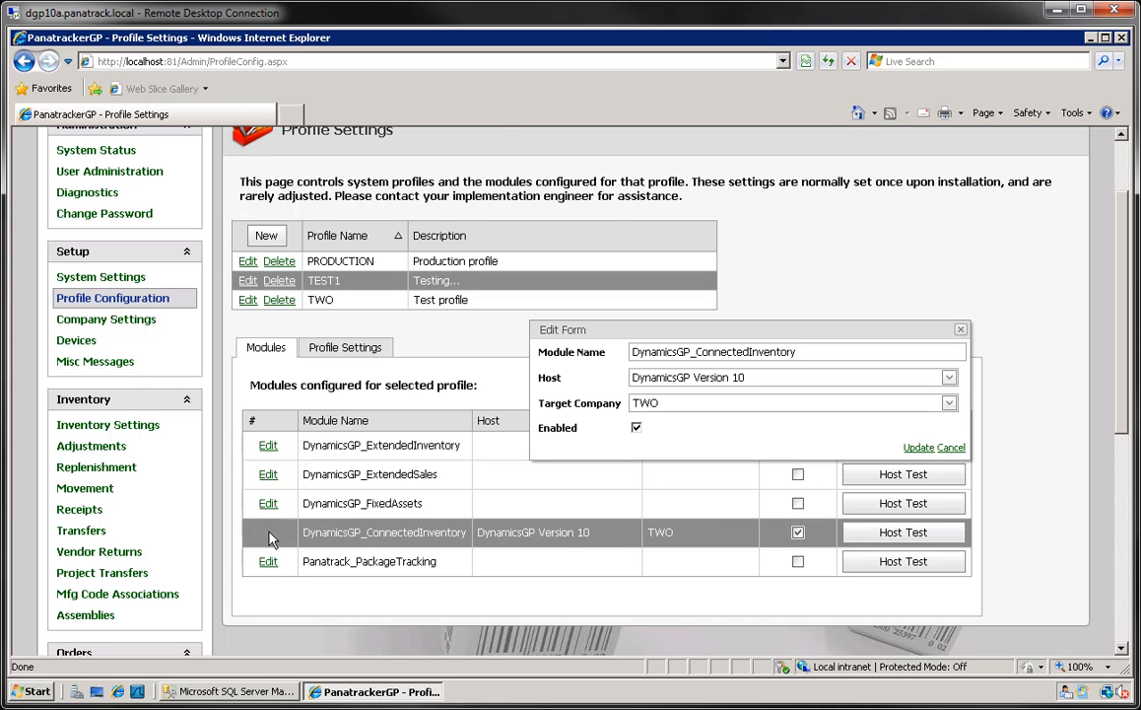
{"action": "left_click", "coordinate": [690, 404]}
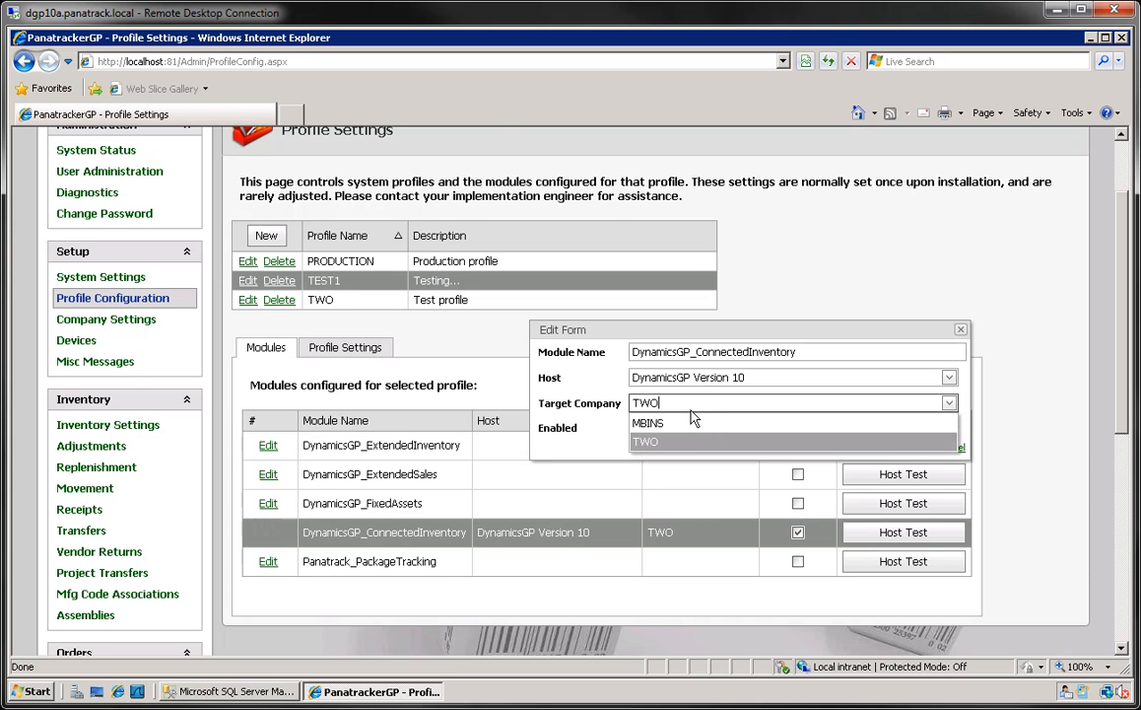
{"action": "left_click", "coordinate": [695, 423]}
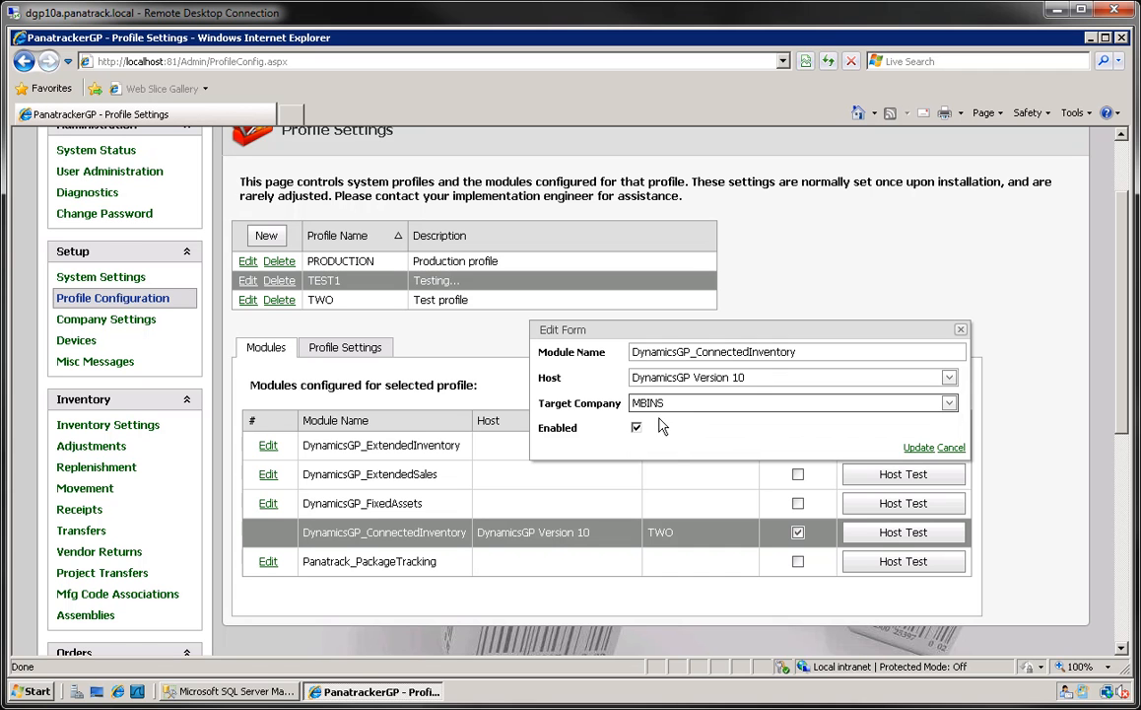
{"action": "left_click", "coordinate": [919, 448]}
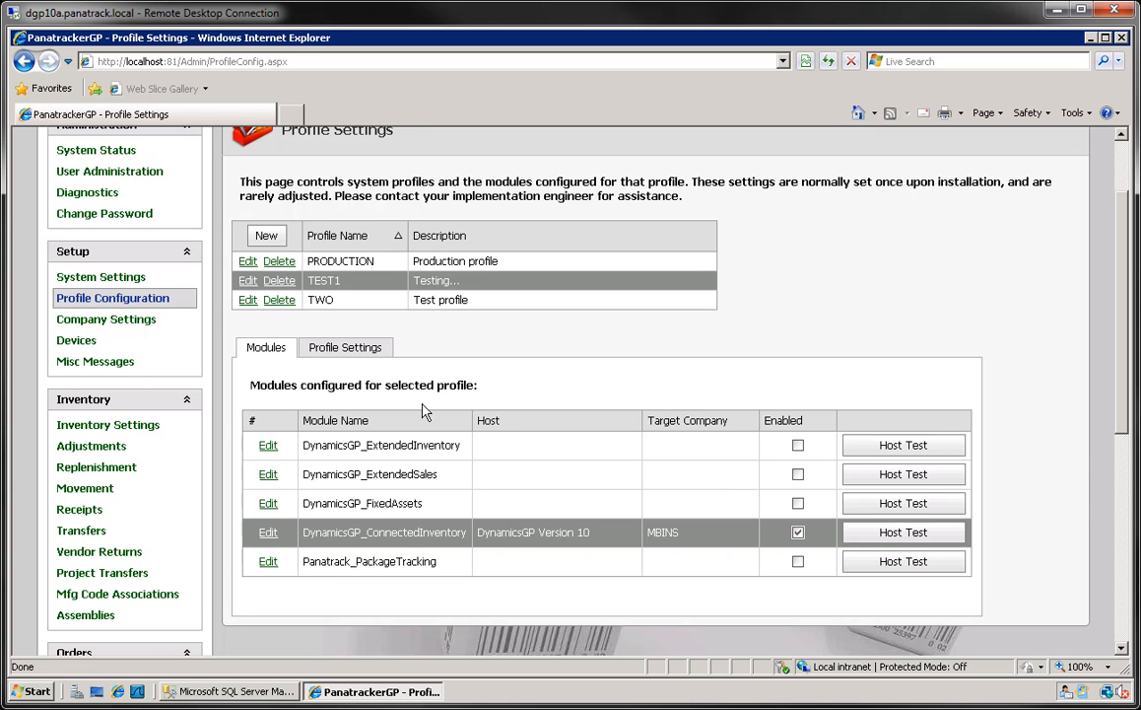
- View the companies list in System Settings to compare it with the available target companies
{"action": "left_click", "coordinate": [160, 280]}
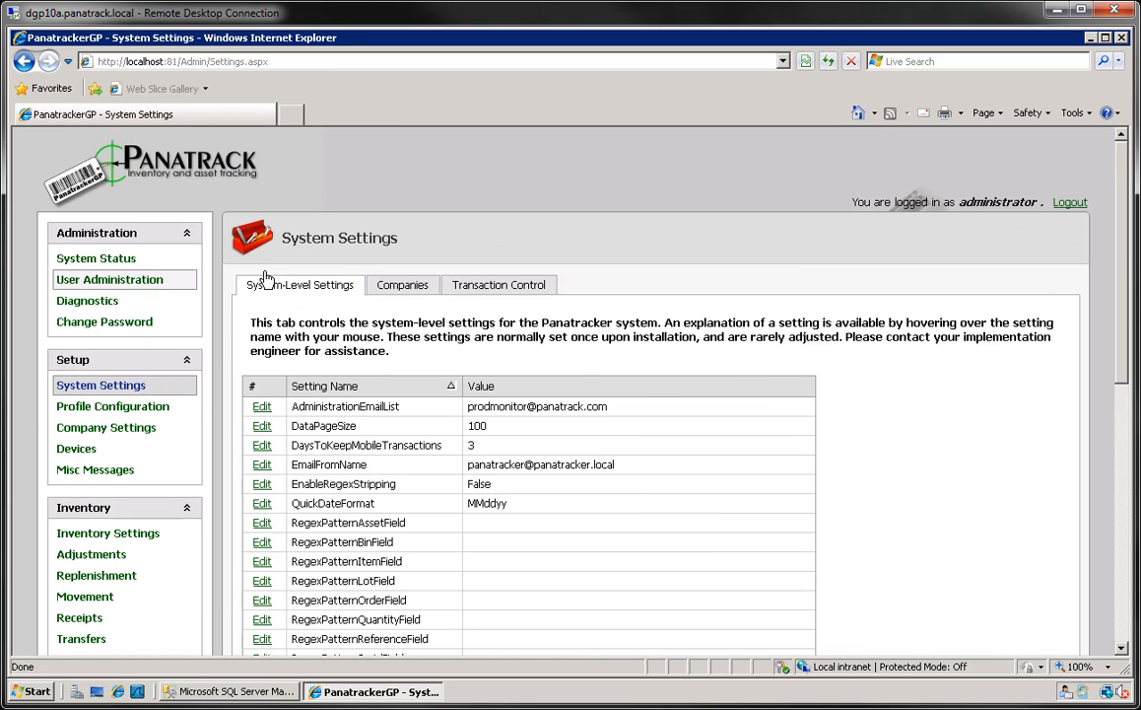
{"action": "left_click", "coordinate": [386, 286]}
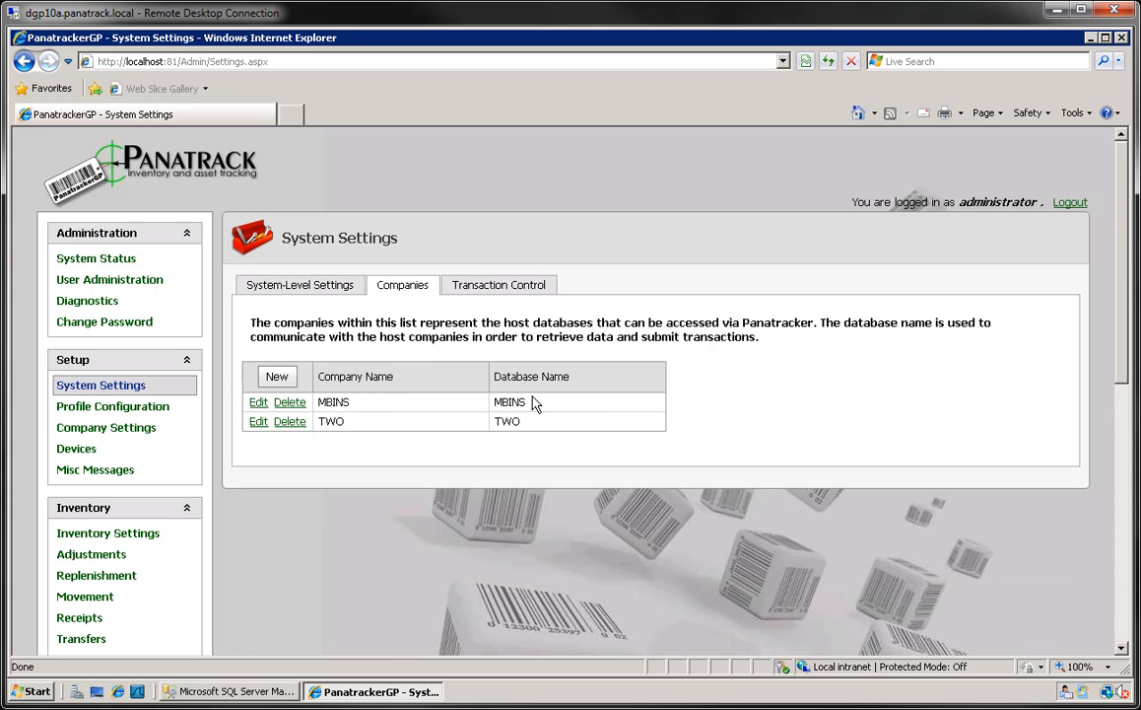
- Open a blank new-profile form in Profile Configuration and cancel it
{"action": "left_click", "coordinate": [138, 407]}
{"action": "left_click", "coordinate": [265, 345]}
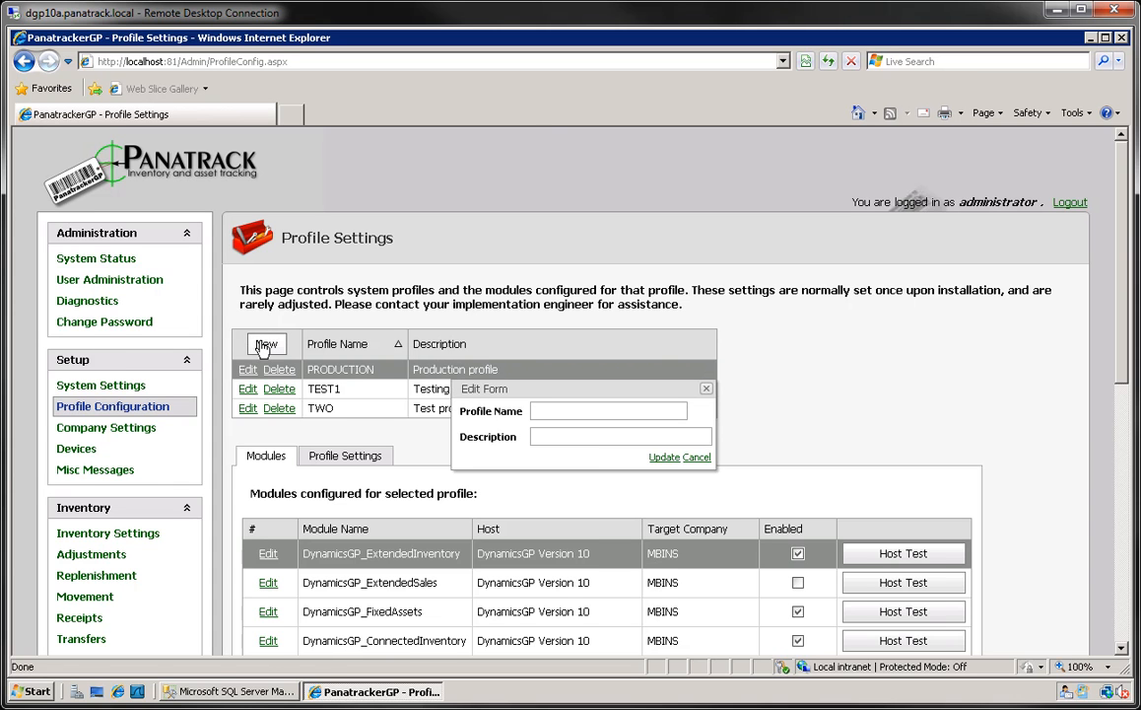
{"action": "left_click", "coordinate": [696, 457]}
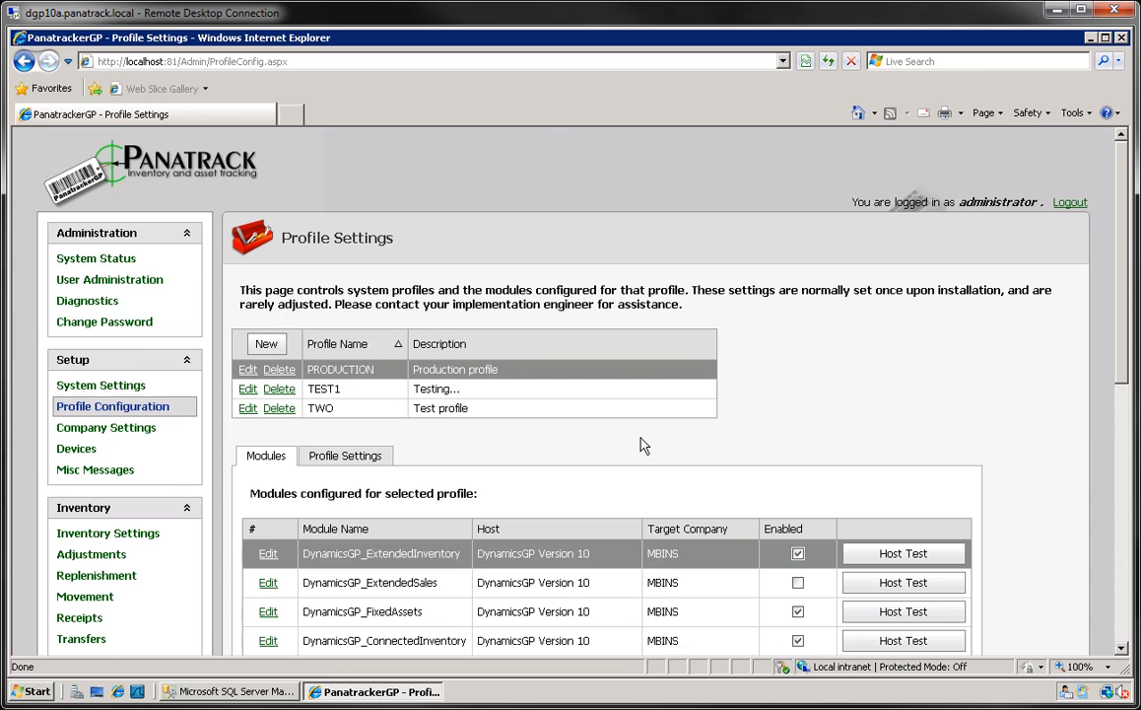
- Check the remaining Notepad instruction and open the Devices setup to view the registered handhelds
{"action": "scroll", "coordinate": [642, 445], "scroll_direction": "down", "scroll_amount": 3}
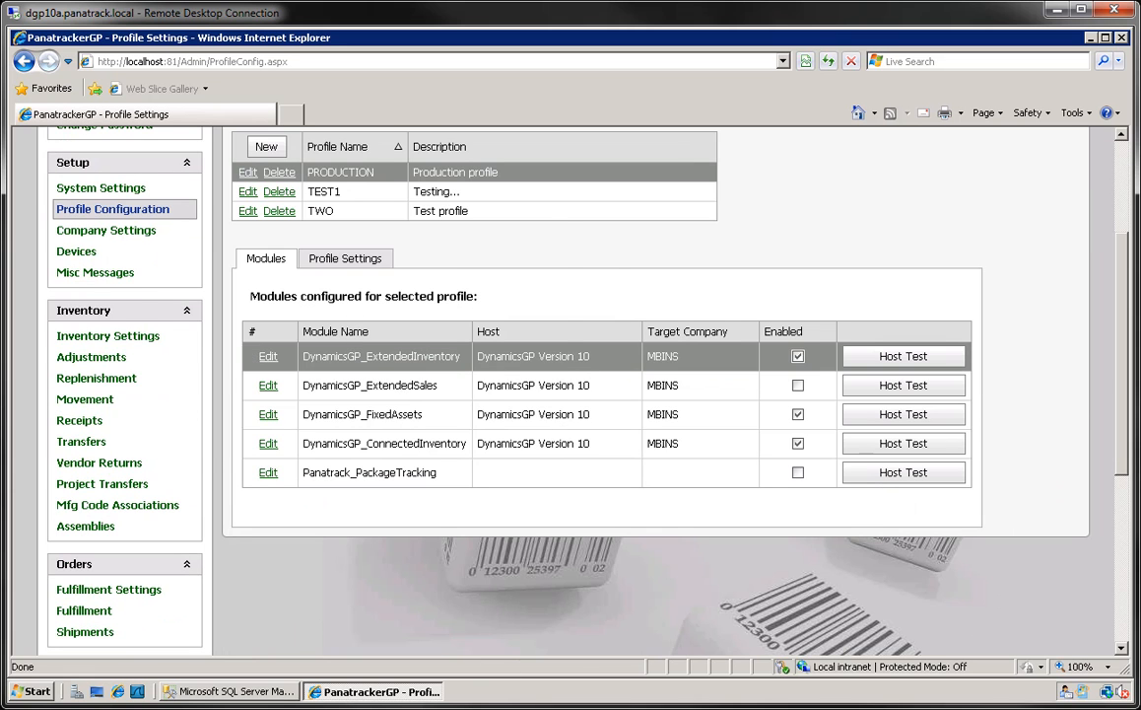
{"action": "left_click", "coordinate": [640, 709]}
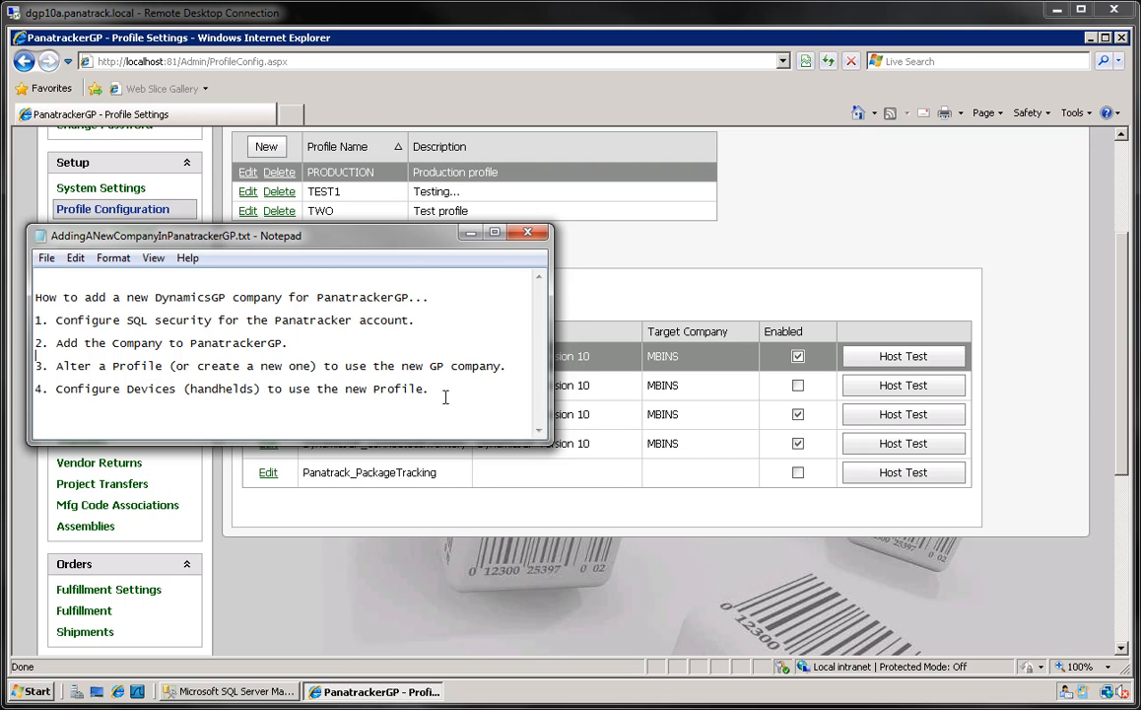
{"action": "left_click", "coordinate": [478, 591]}
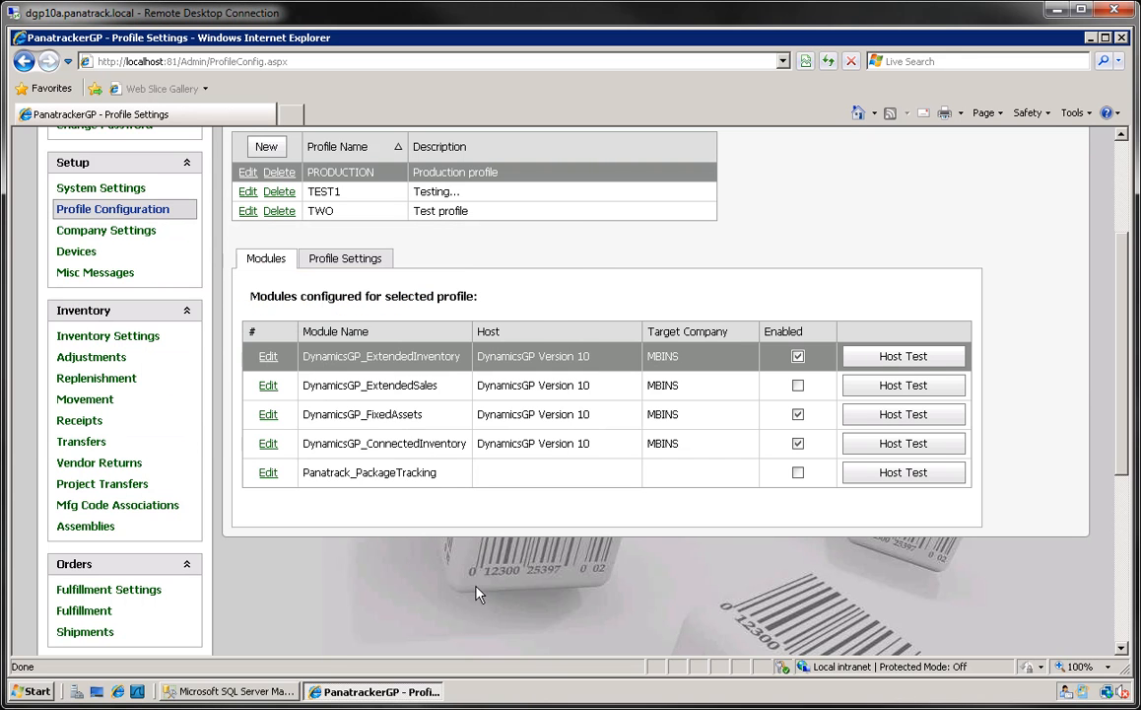
{"action": "left_click", "coordinate": [79, 254]}
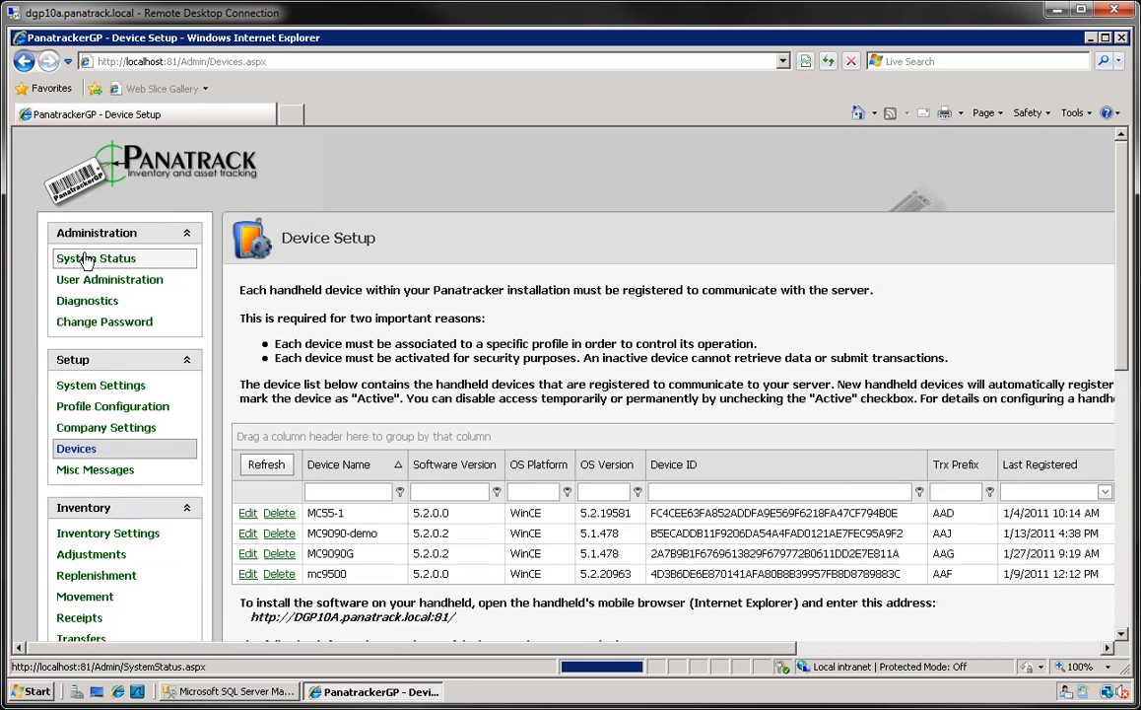
{"action": "left_click_drag", "start_coordinate": [453, 651], "coordinate": [340, 525]}
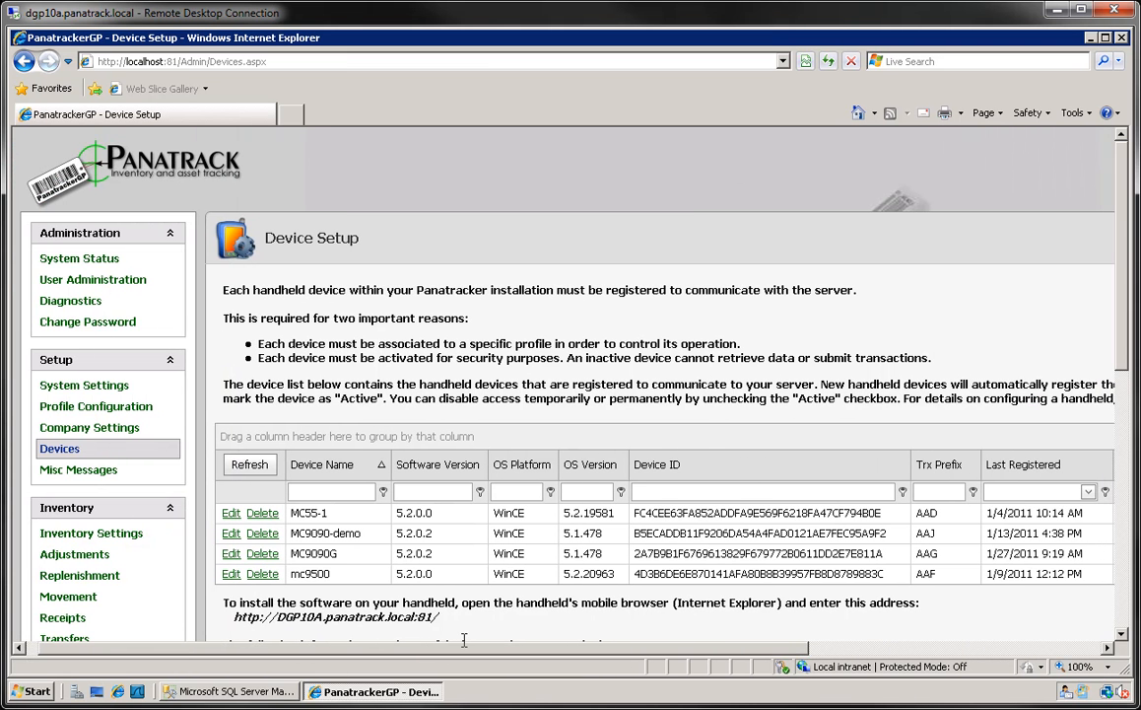
- Assign the TEST1 profile to the MC55-1 handheld and save the device
{"action": "left_click", "coordinate": [232, 514]}
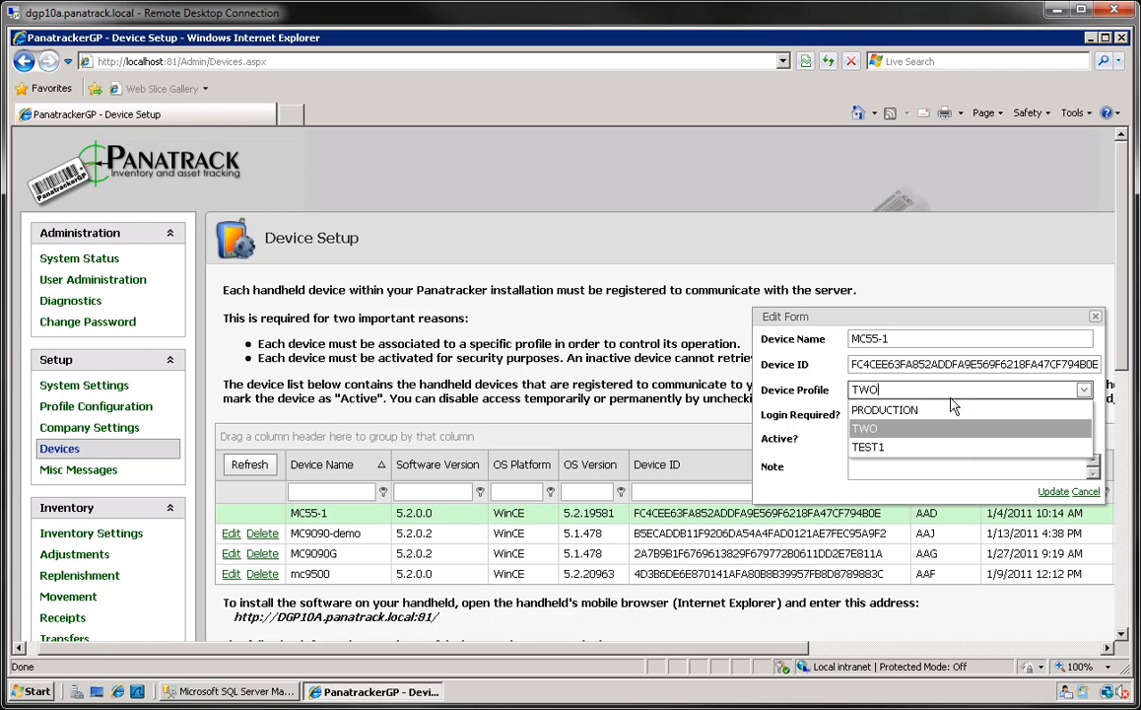
{"action": "left_click", "coordinate": [953, 448]}
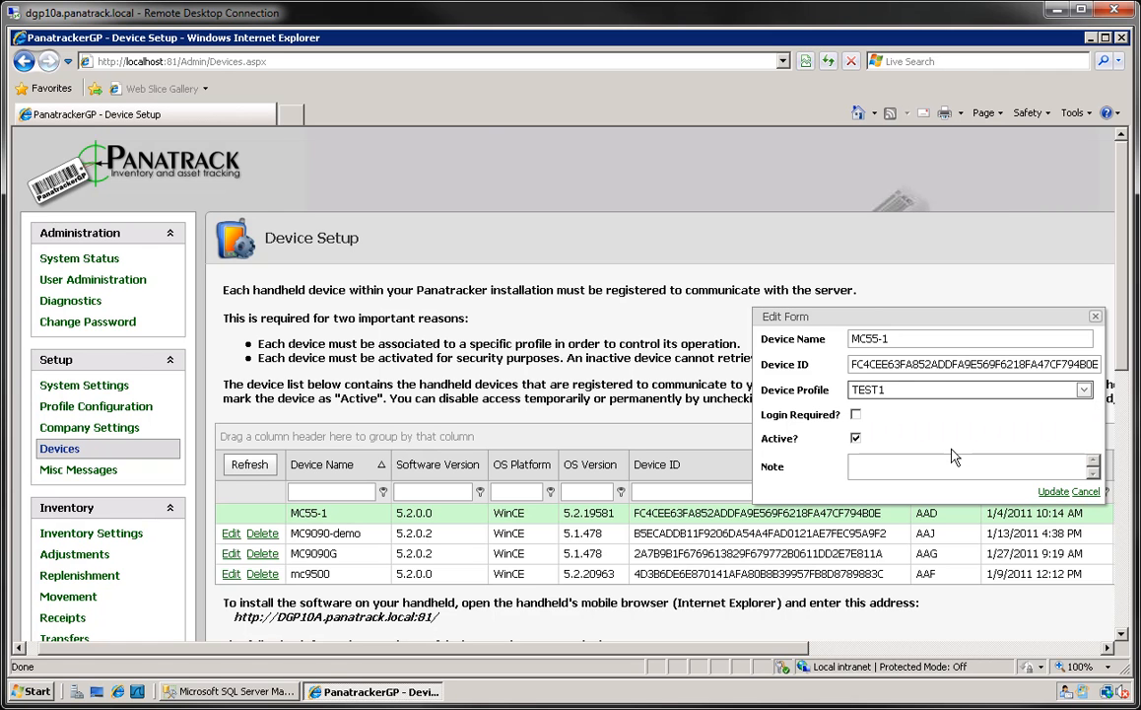
{"action": "left_click", "coordinate": [1053, 491]}
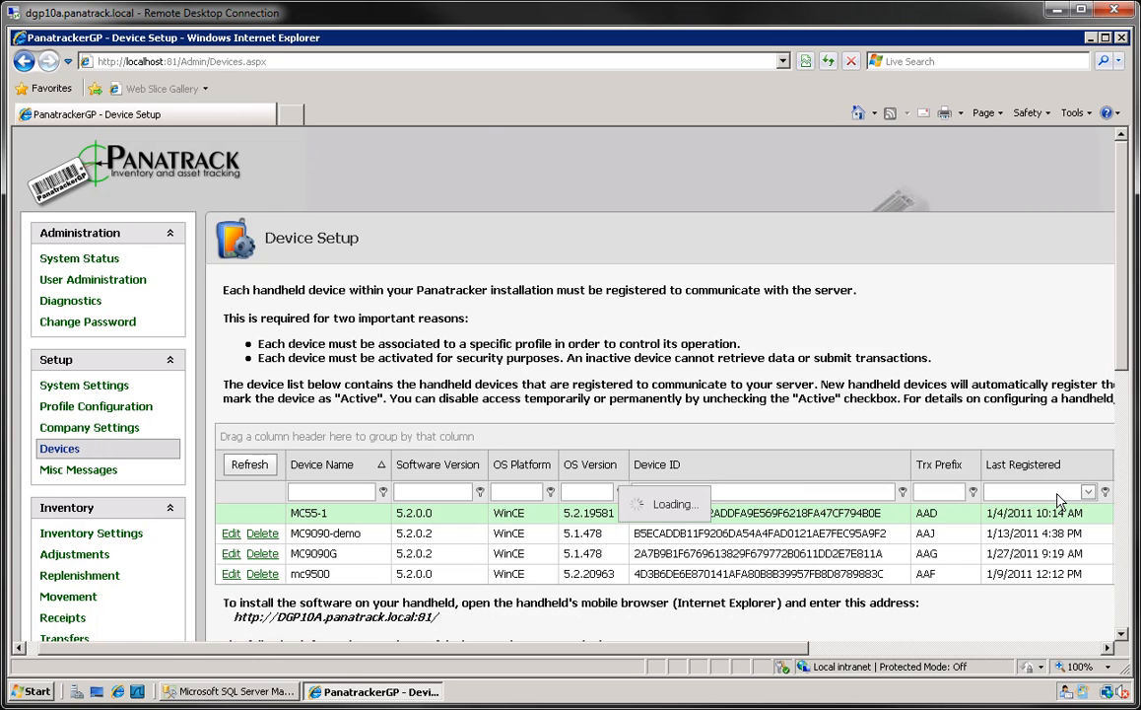
- Return to Profile Configuration and review the modules configured for the TEST1 profile
{"action": "left_click", "coordinate": [96, 406]}
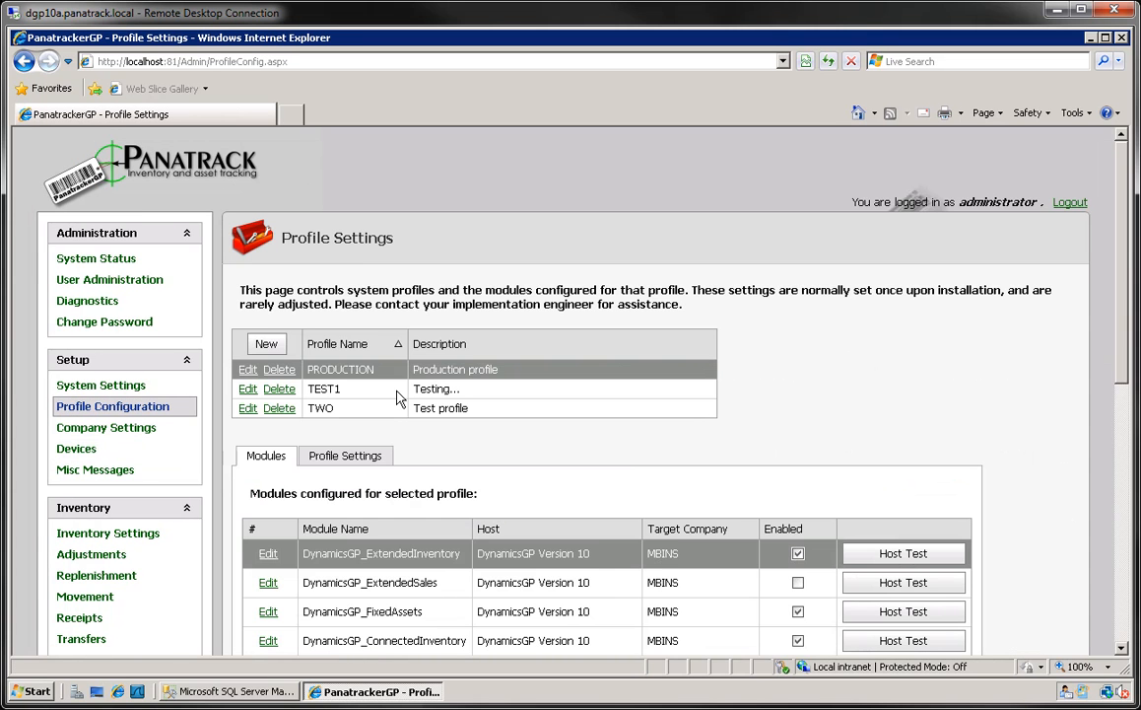
{"action": "left_click", "coordinate": [384, 390]}
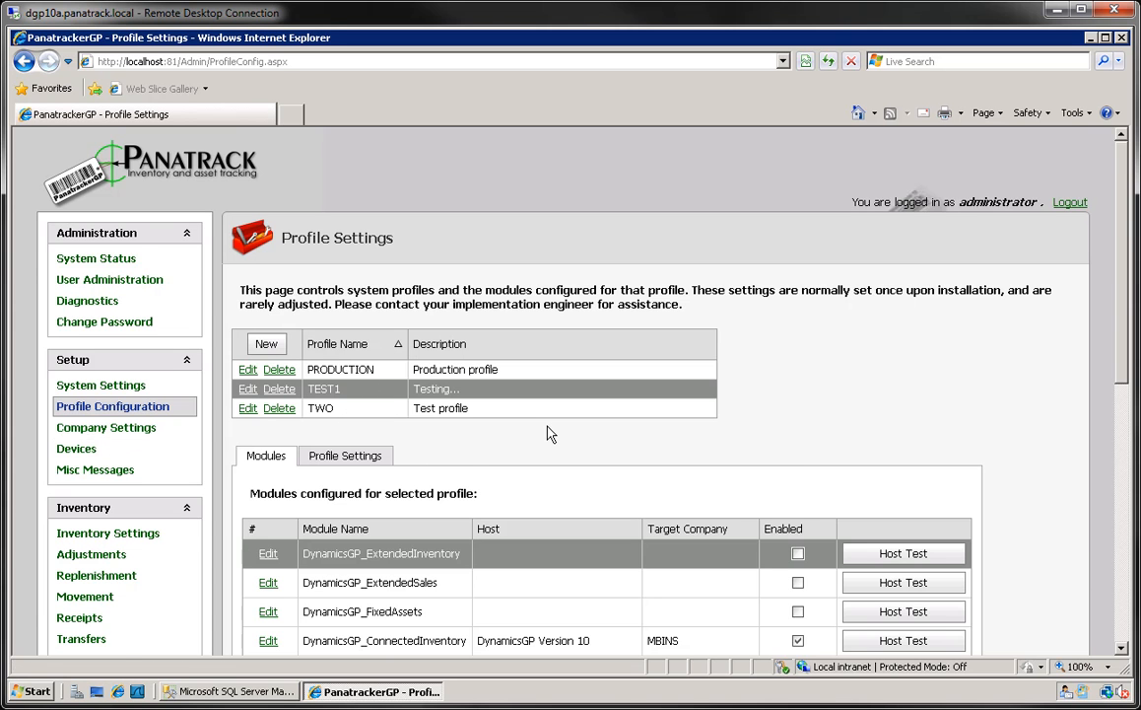
{"action": "scroll", "coordinate": [548, 432], "scroll_direction": "down", "scroll_amount": 2}
{"action": "scroll", "coordinate": [548, 433], "scroll_direction": "down", "scroll_amount": 4}
- View the per-profile Inventory Settings and read the explanation of the AllowChangeSite setting
{"action": "left_click", "coordinate": [110, 297]}
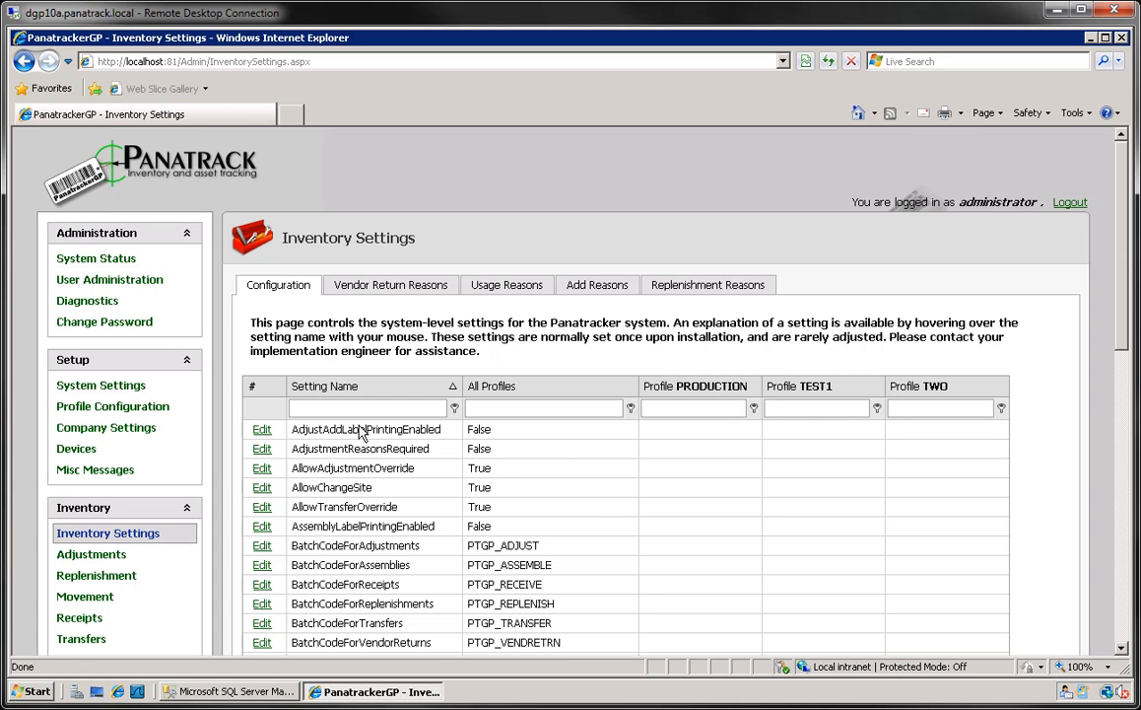
{"action": "mouse_move", "coordinate": [361, 434]}
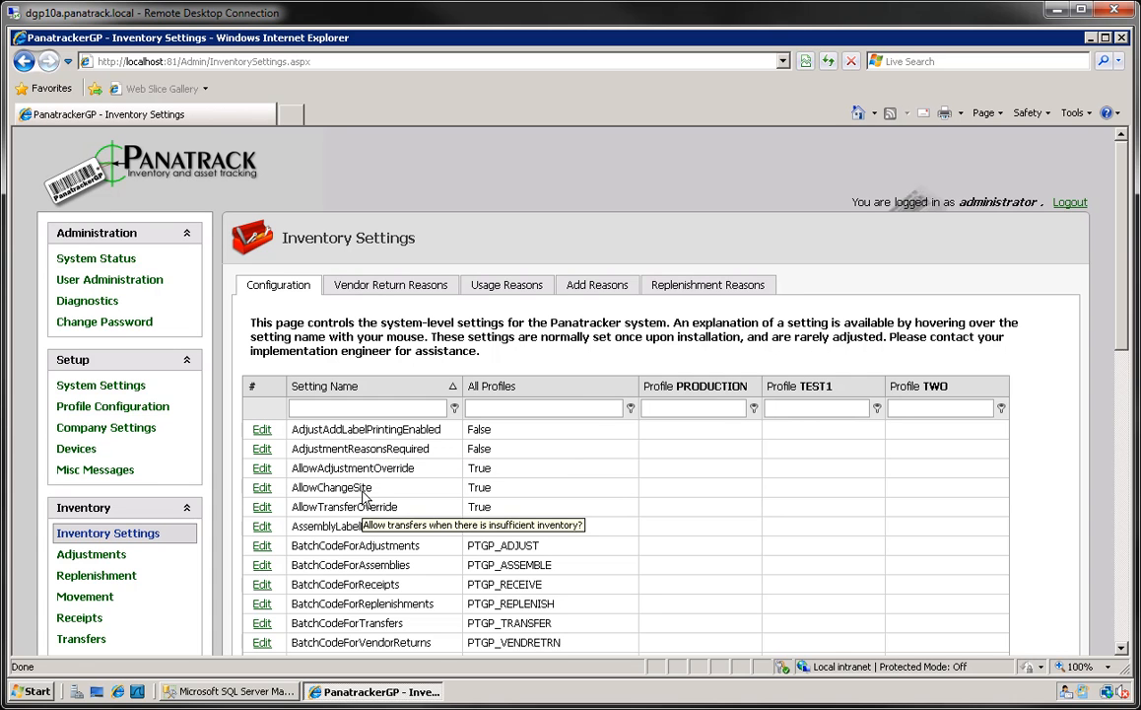
{"action": "mouse_move", "coordinate": [365, 499]}
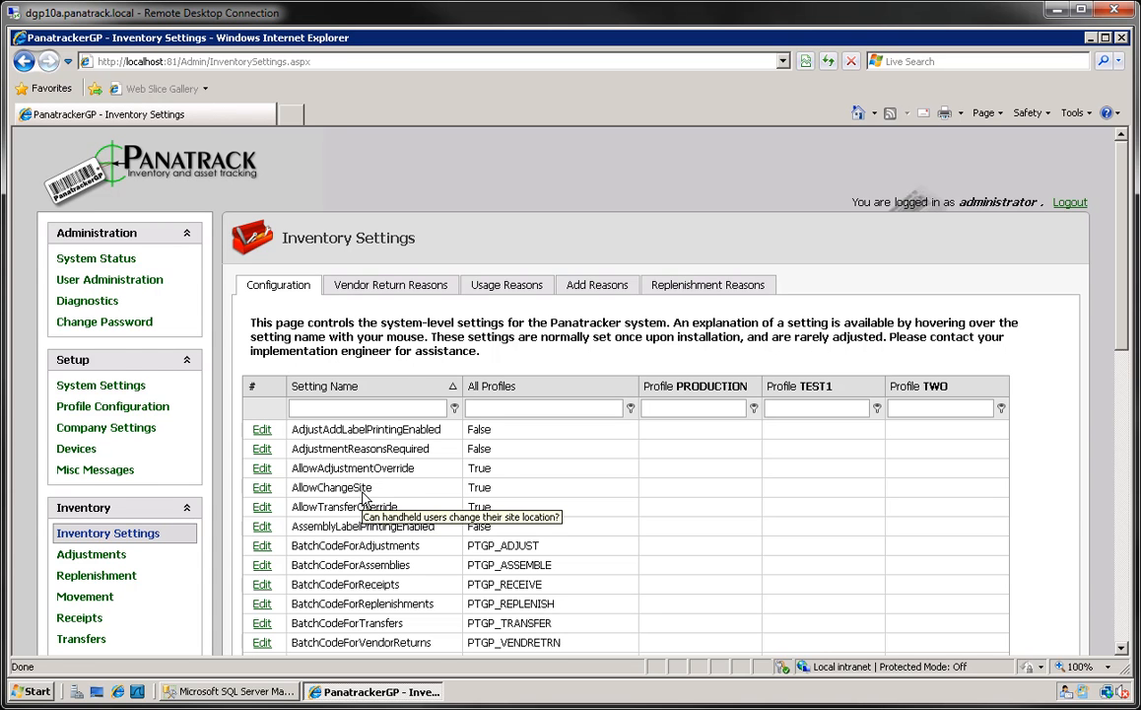